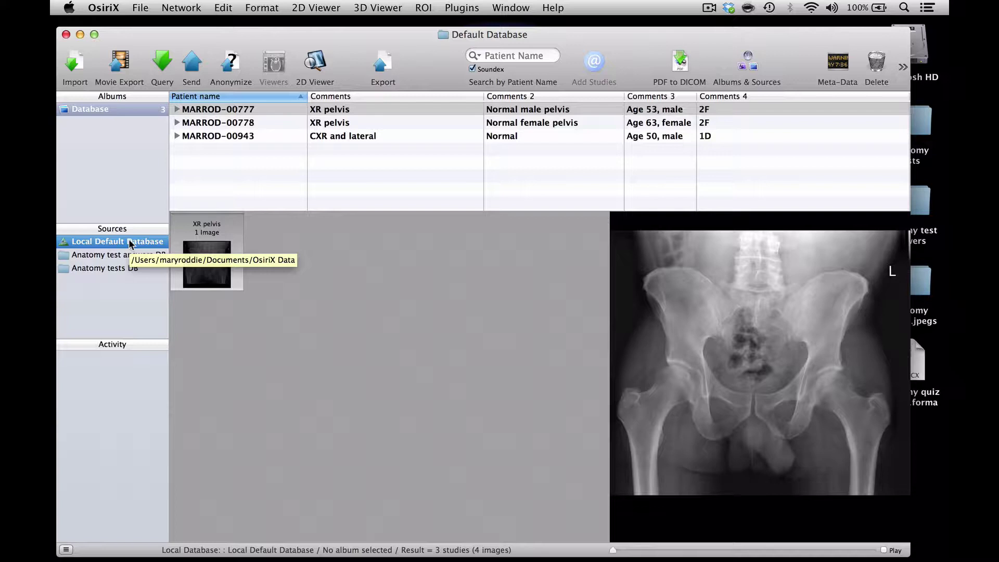
Step: Start anonymizing the CXR and lateral study and set its PatientID to "Anatomy quiz case 007"
click(207, 137)
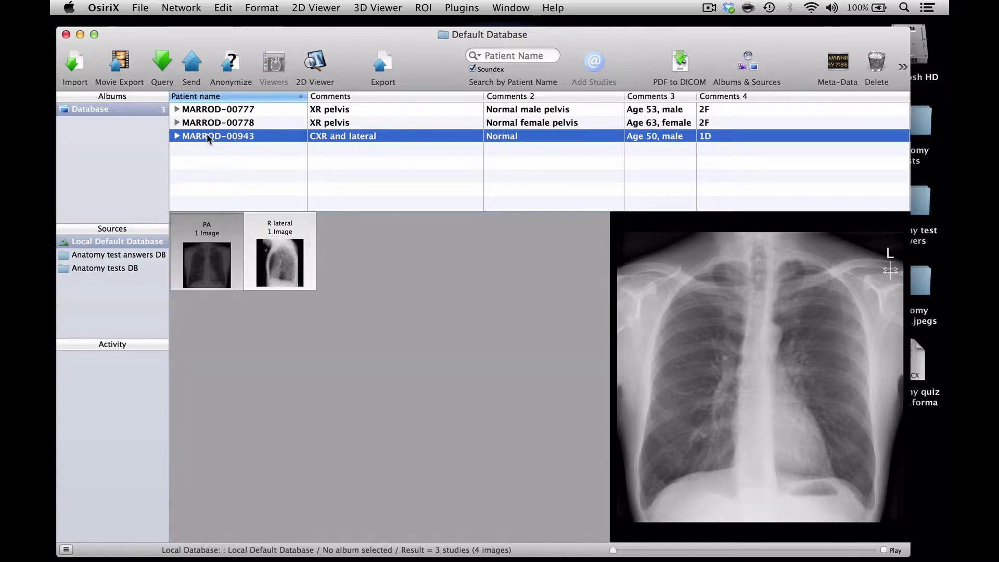
click(230, 63)
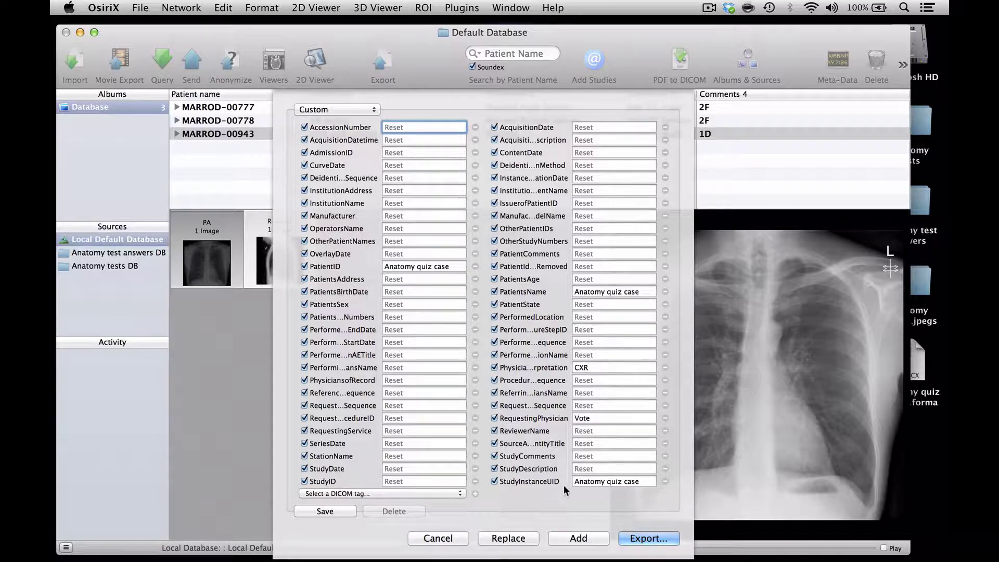
click(456, 269)
text(006)
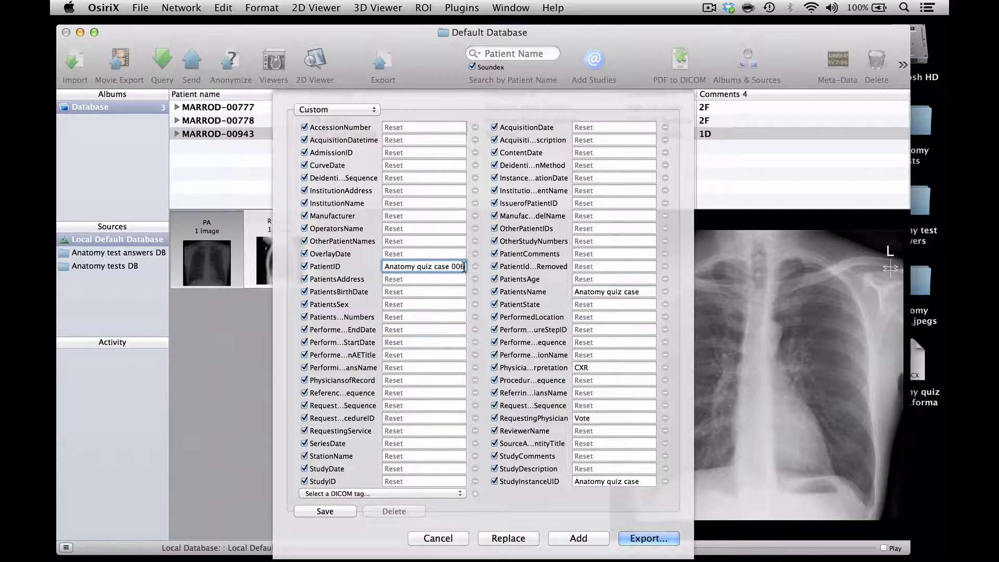
key(BackSpace)
text(7)
Step: Set PatientsName and StudyInstanceUID to "Anatomy quiz case 007" and add the anonymized copy to the database
click(641, 292)
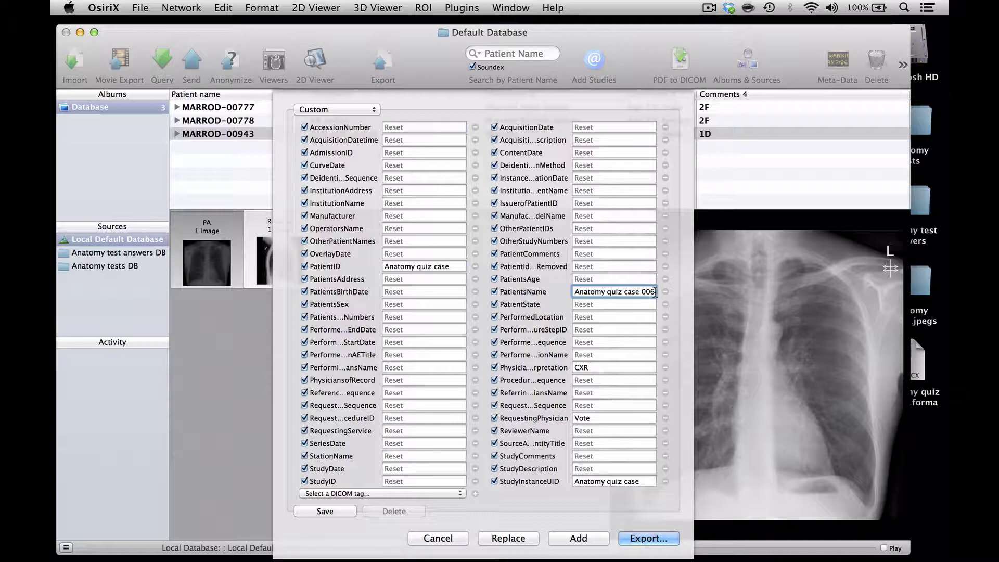
key(BackSpace)
text(7)
click(645, 481)
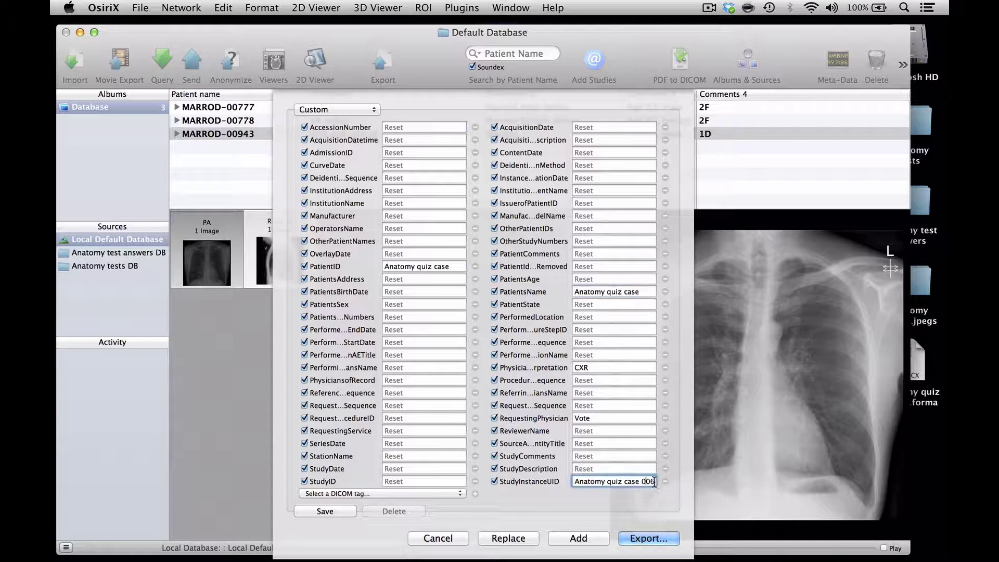
key(BackSpace)
text(7)
click(572, 541)
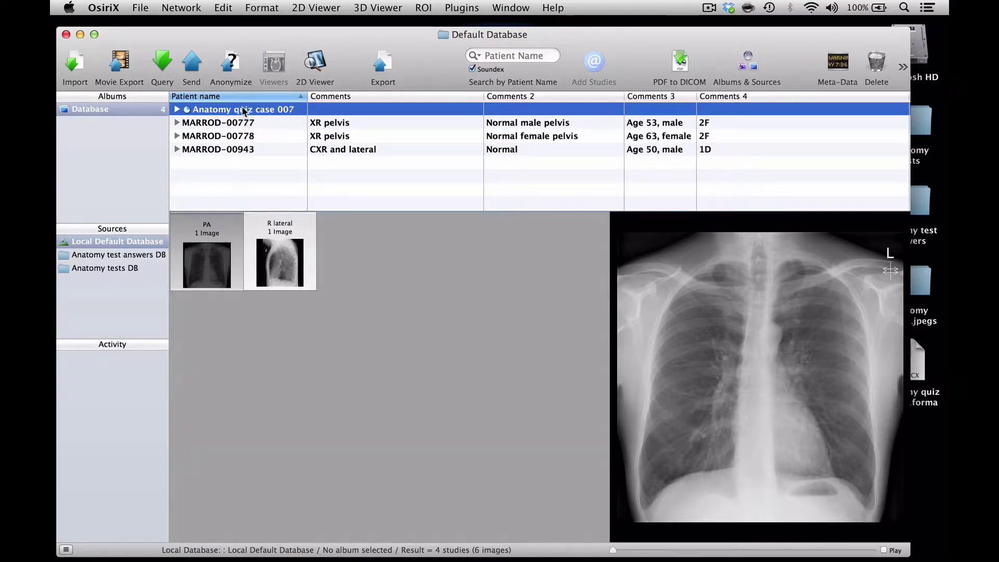
Step: Enter CXR as the first comment of the Anatomy quiz case 007 study
click(343, 110)
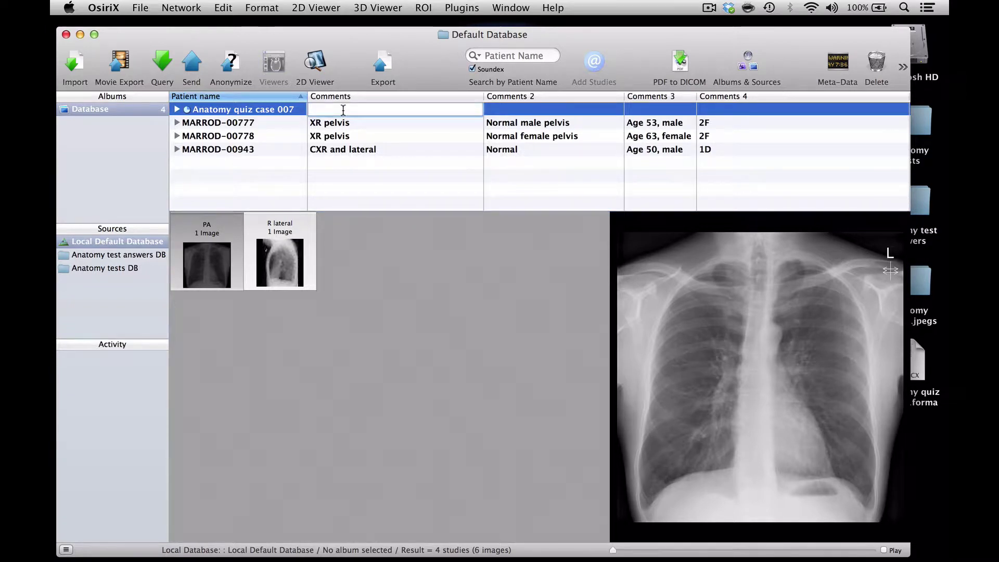
text(CXR)
key(Return)
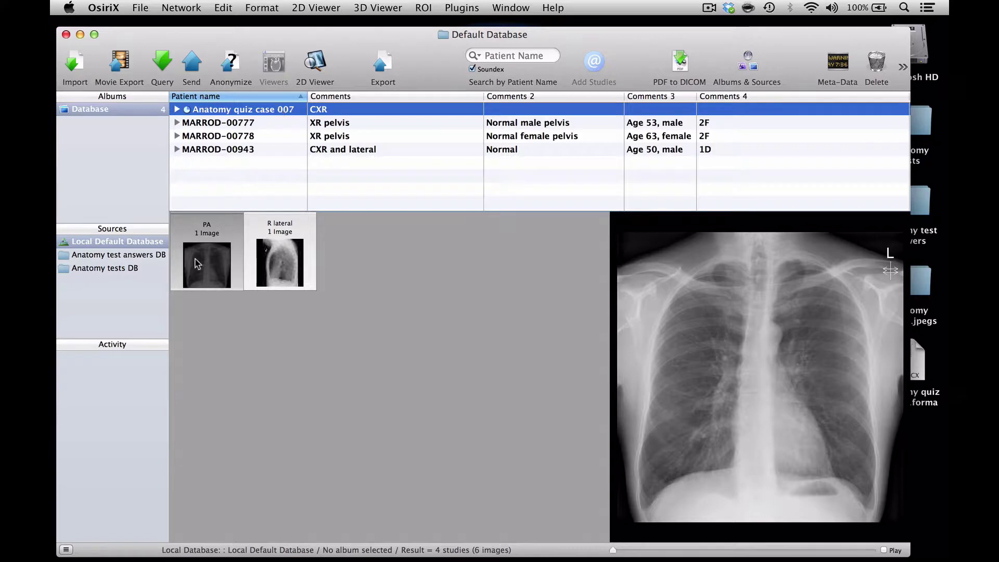
Step: Open the PA chest image in the 2D viewer and place an arrow pointing at the aortic knuckle
double_click(759, 285)
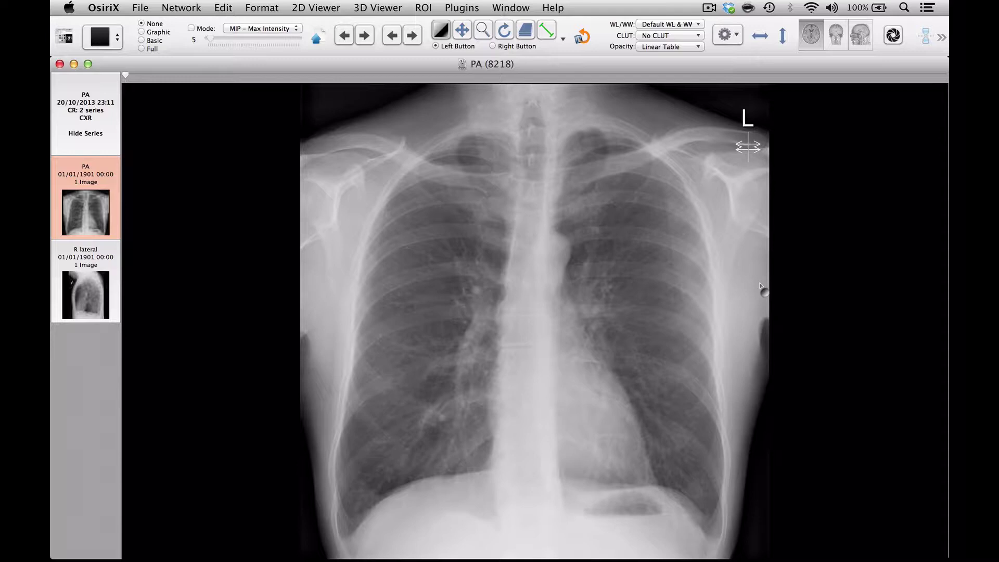
click(562, 38)
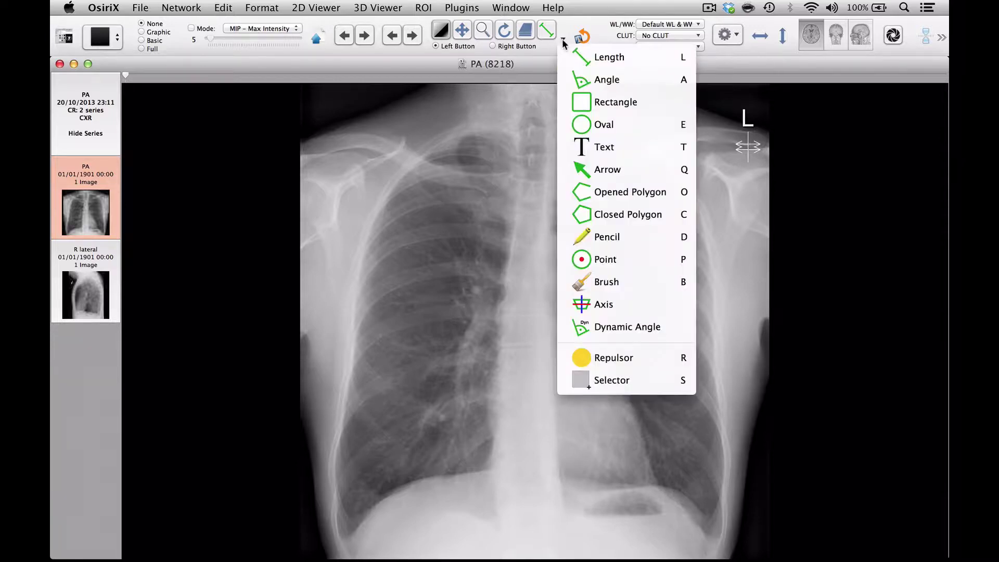
click(601, 174)
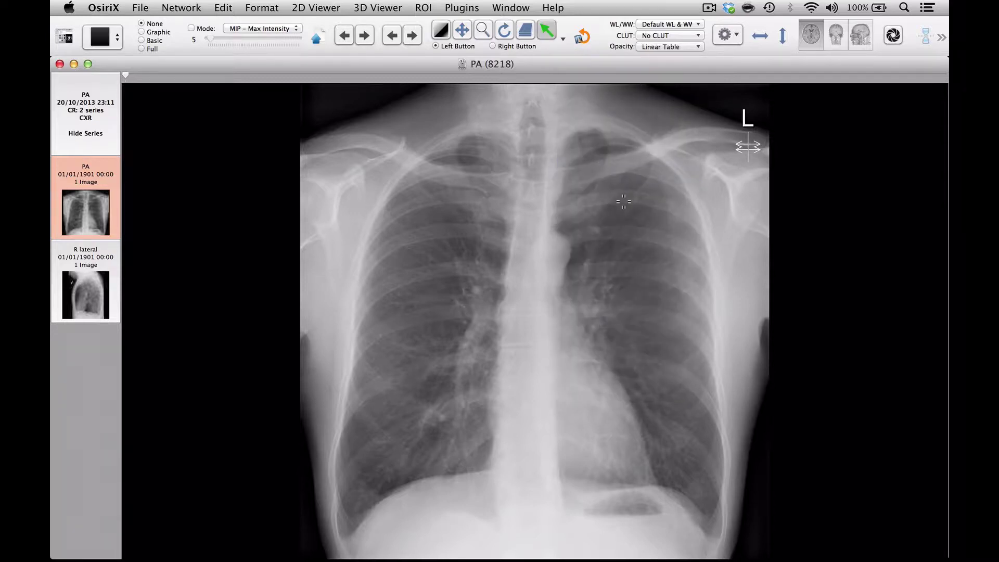
mouse_move(626, 210)
mouse_down()
mouse_move(603, 232)
mouse_move(589, 272)
mouse_move(691, 229)
mouse_move(684, 168)
mouse_up()
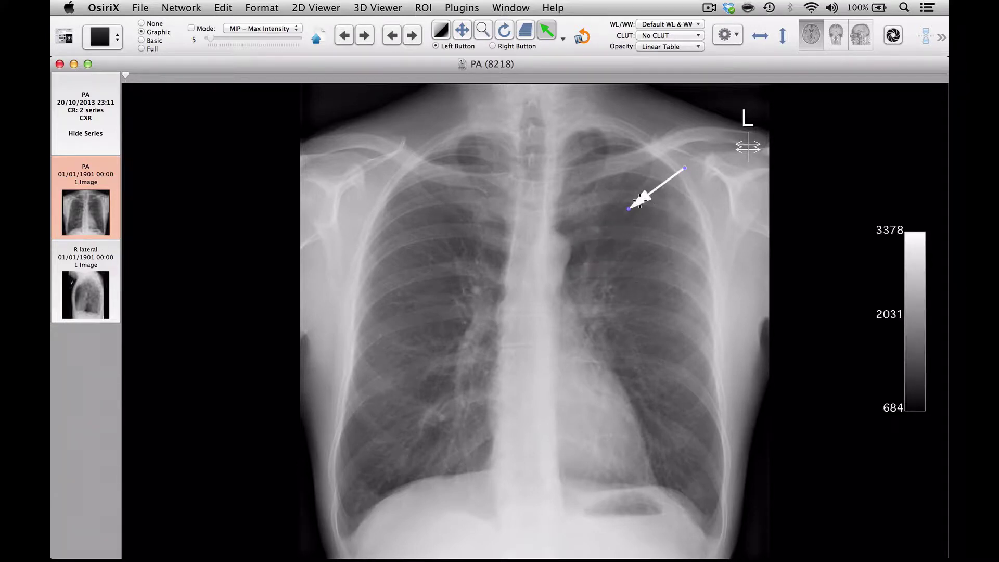
drag(646, 204, 582, 235)
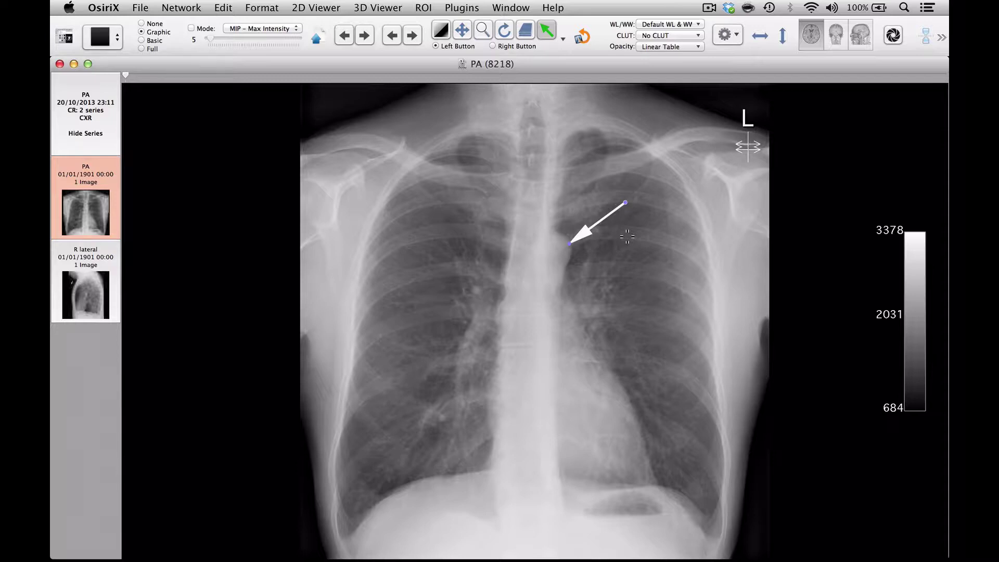
Step: Try Maraschino red on the arrow, increase its thickness slightly, and set its colour back to Snow white
click(424, 9)
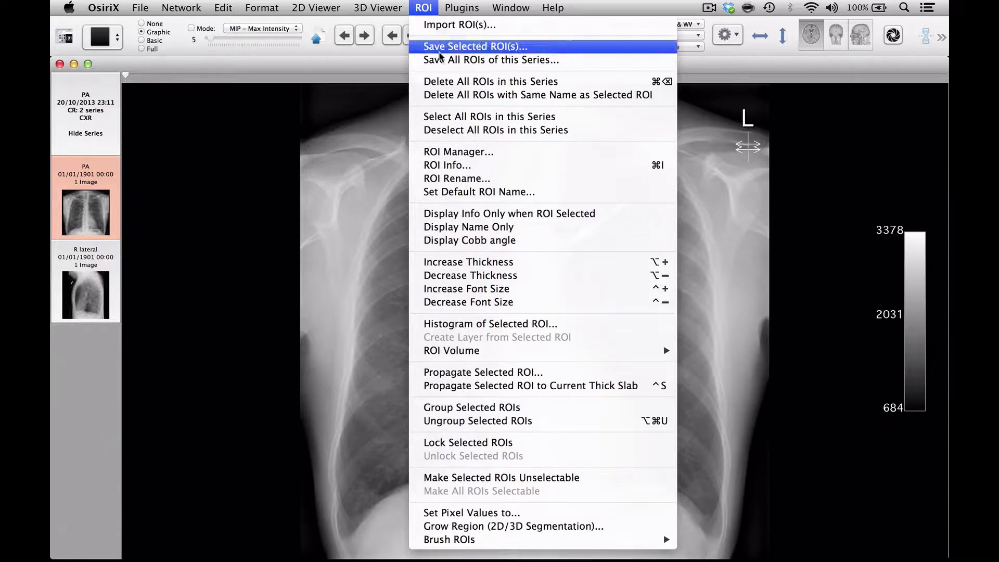
click(451, 165)
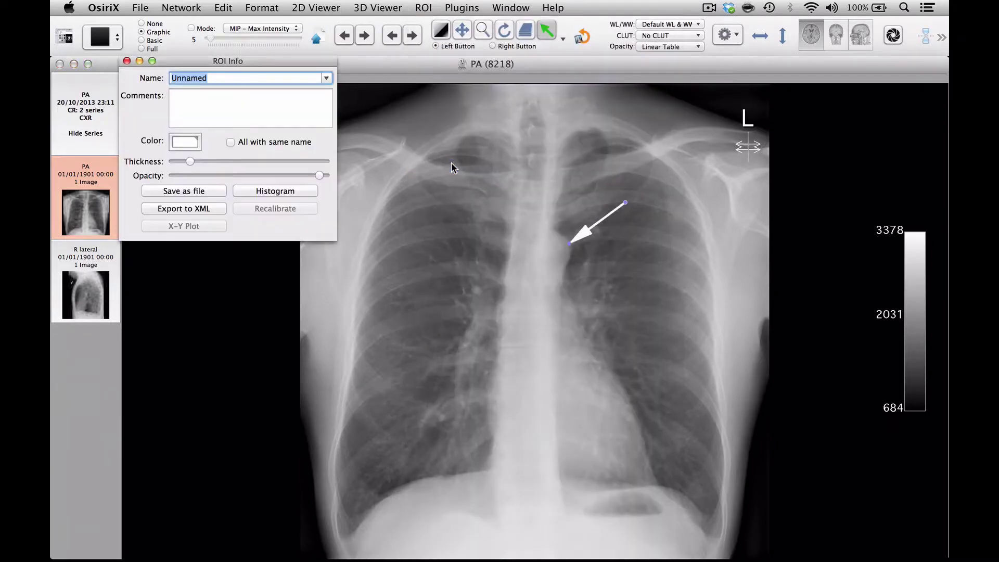
click(190, 143)
click(253, 308)
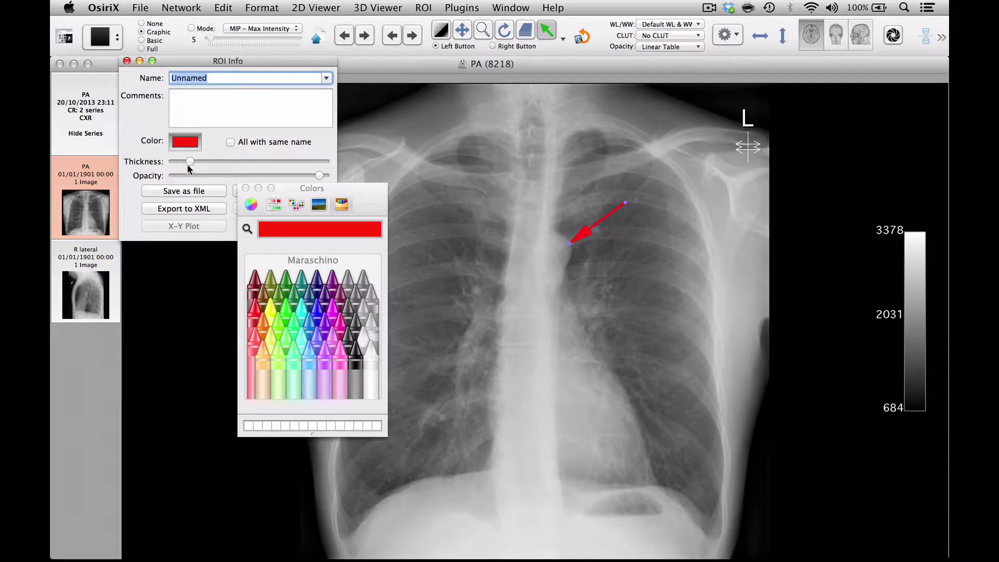
drag(188, 162, 197, 162)
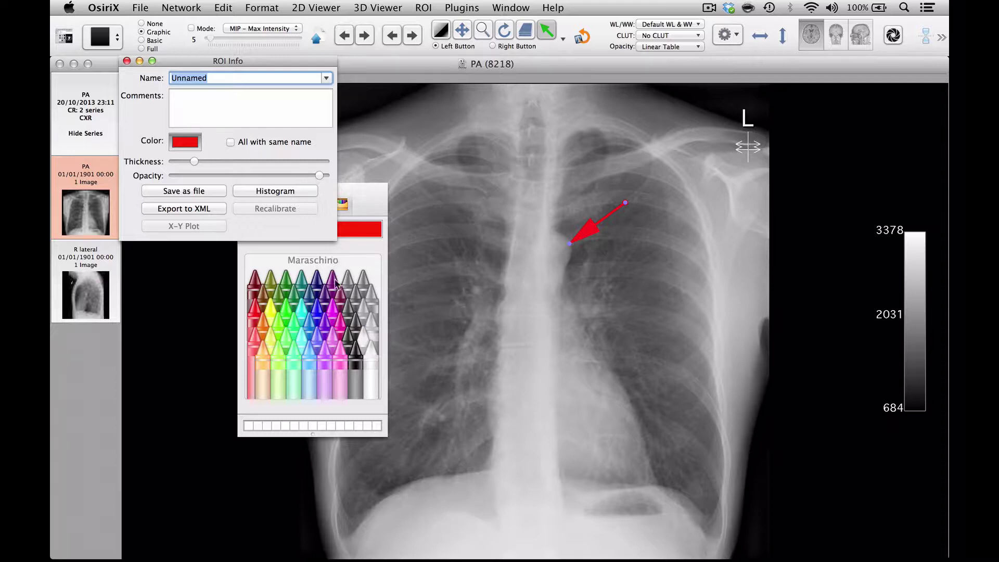
click(373, 361)
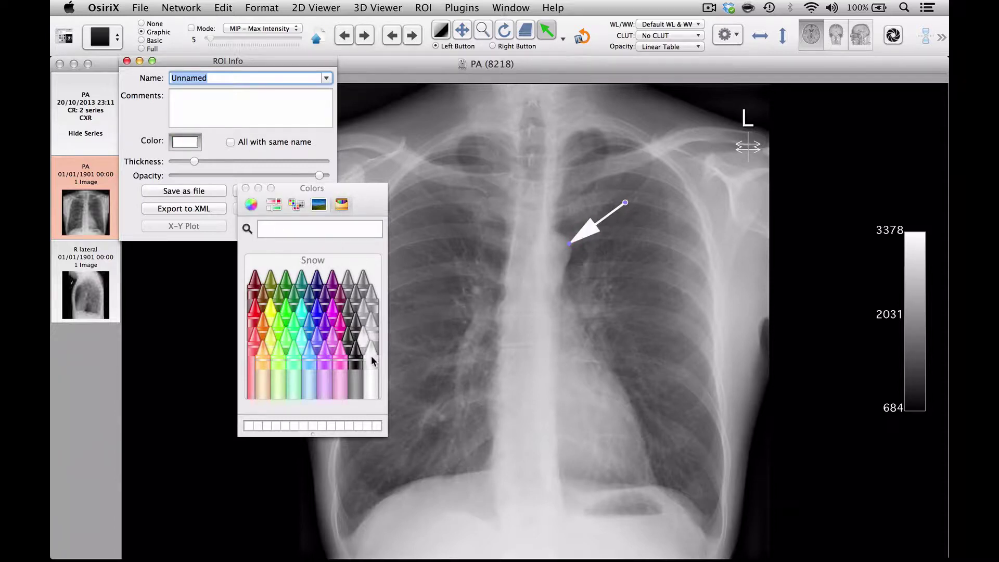
Step: Clear the arrow's name after trying A and 1 as labels, and close the colour and ROI info windows
click(211, 78)
drag(211, 78, 166, 78)
text(A)
key(BackSpace)
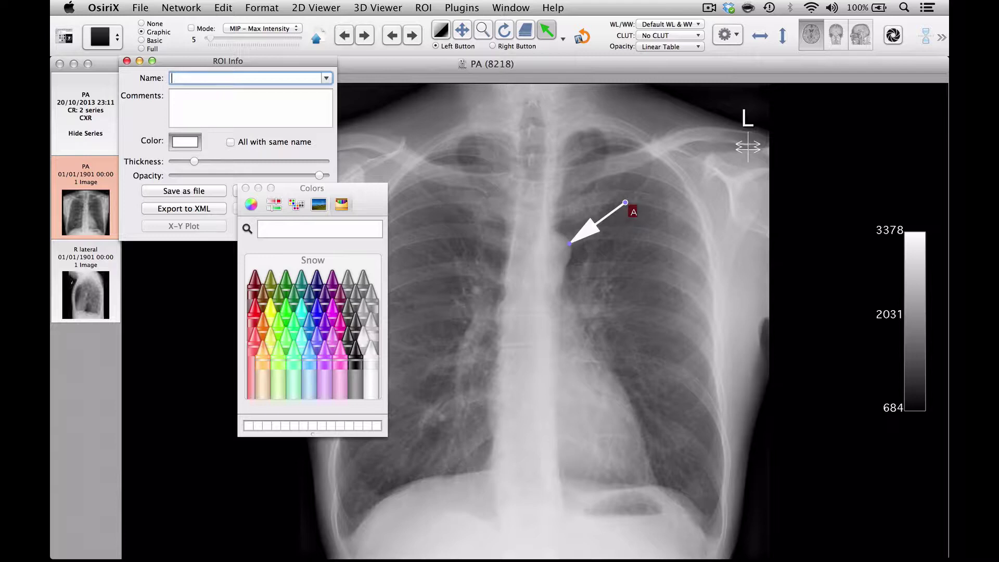
text(!)
key(BackSpace)
text(1)
key(BackSpace)
click(245, 189)
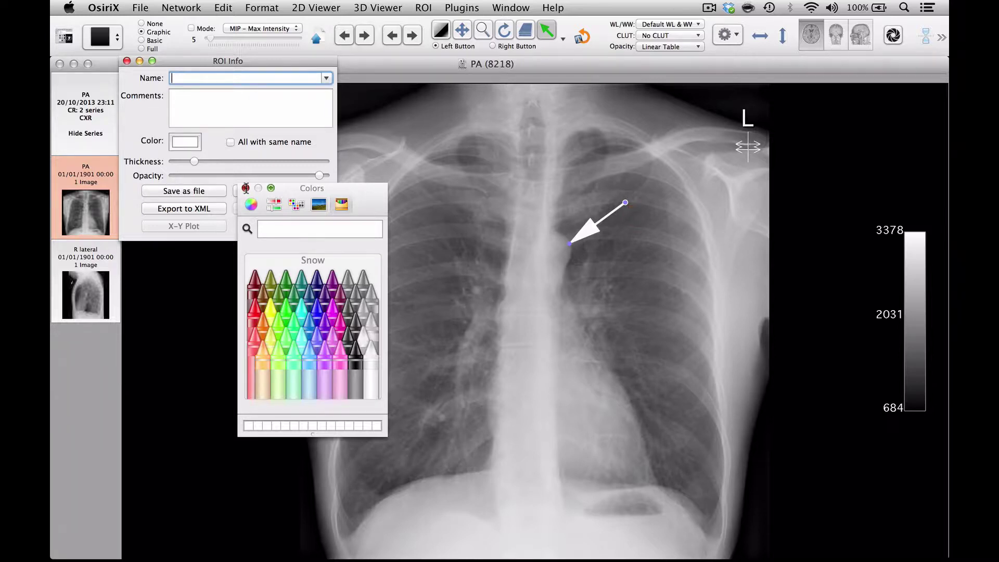
click(127, 61)
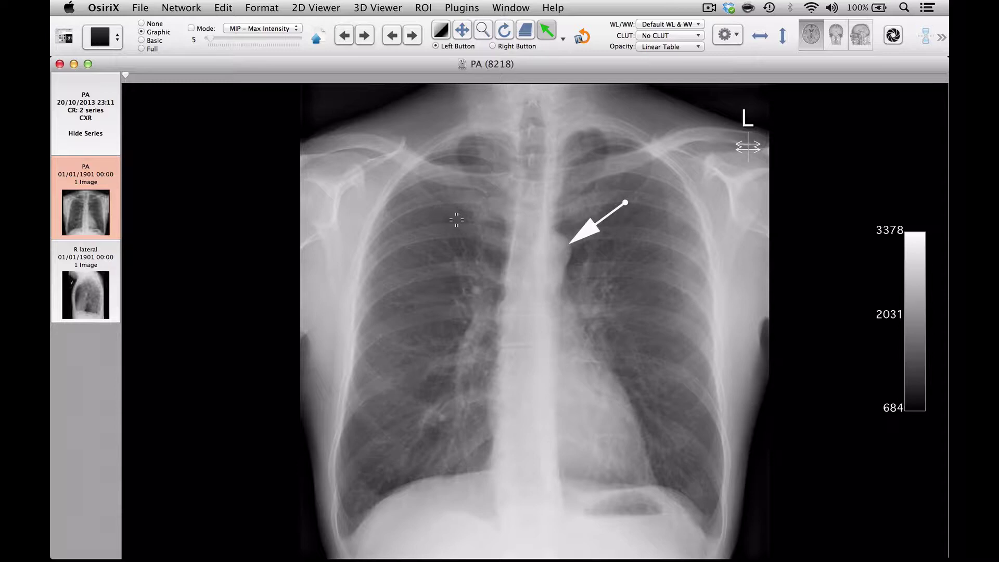
Step: Toggle the annotations off and back to Graphic, export the current image as DICOM series "Question 1", and open that series
click(141, 24)
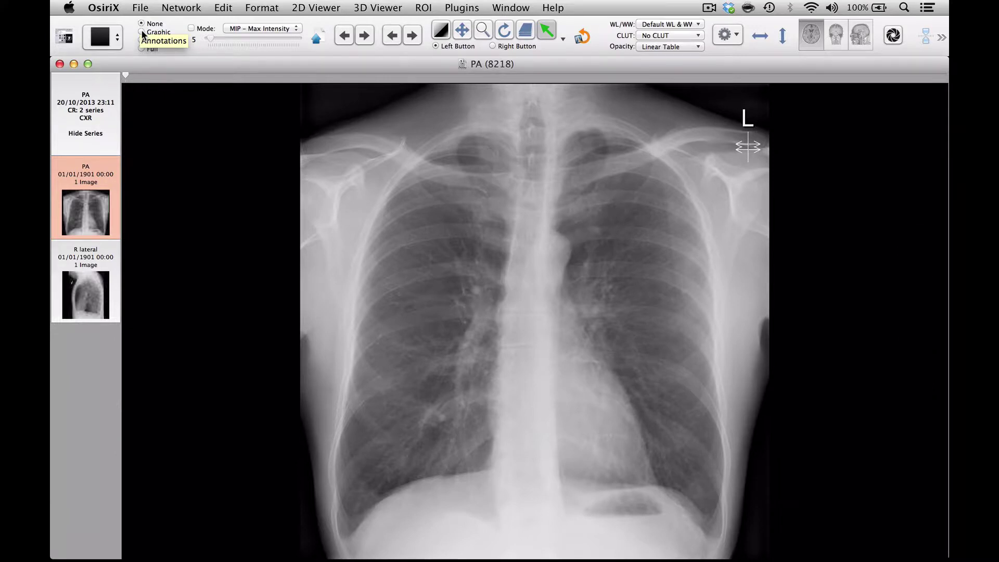
click(142, 32)
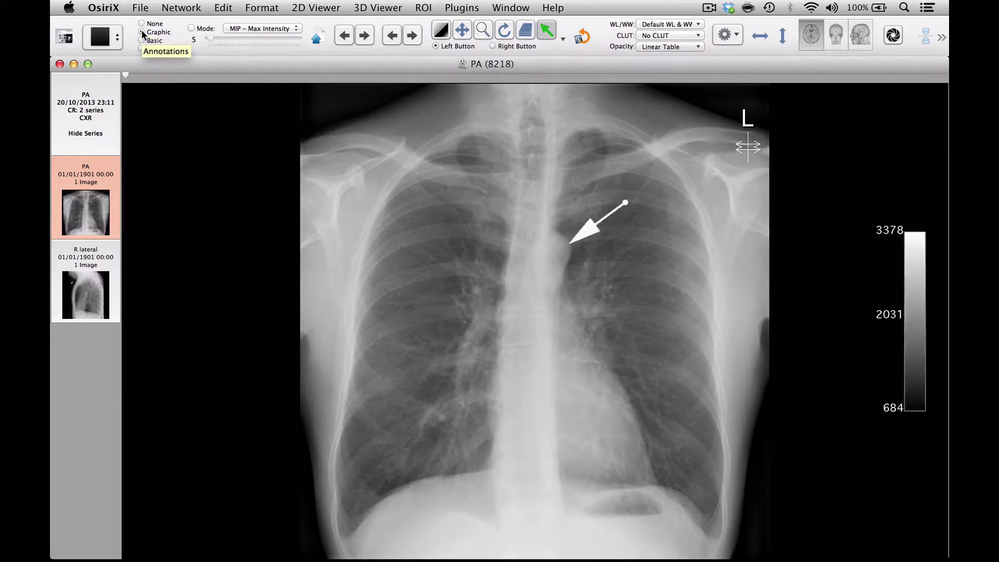
click(317, 37)
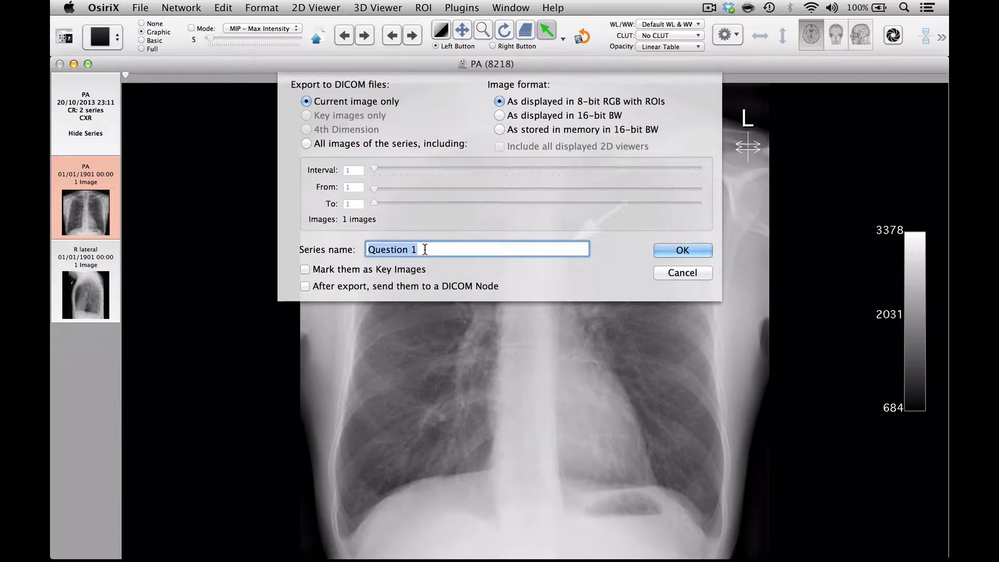
click(665, 253)
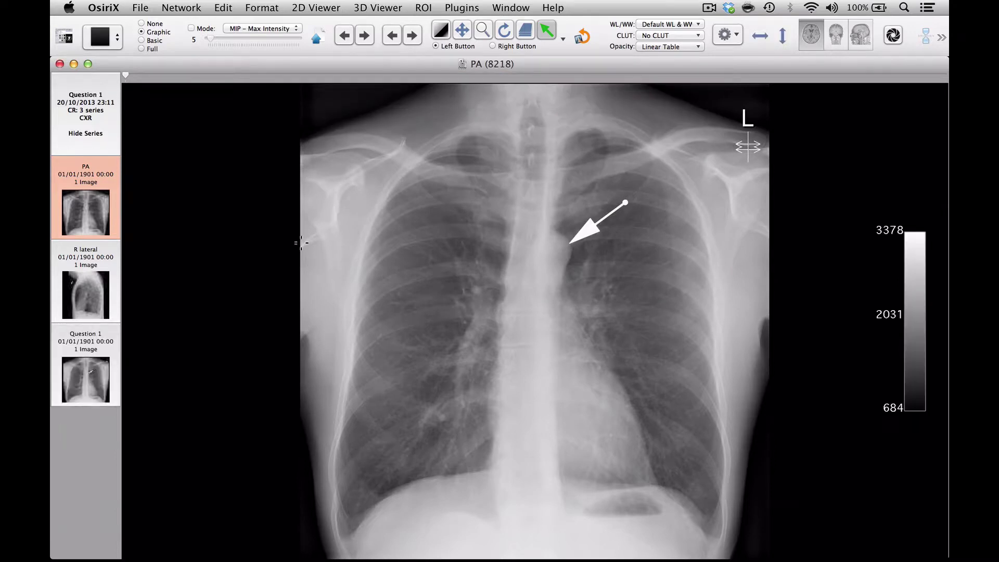
click(96, 359)
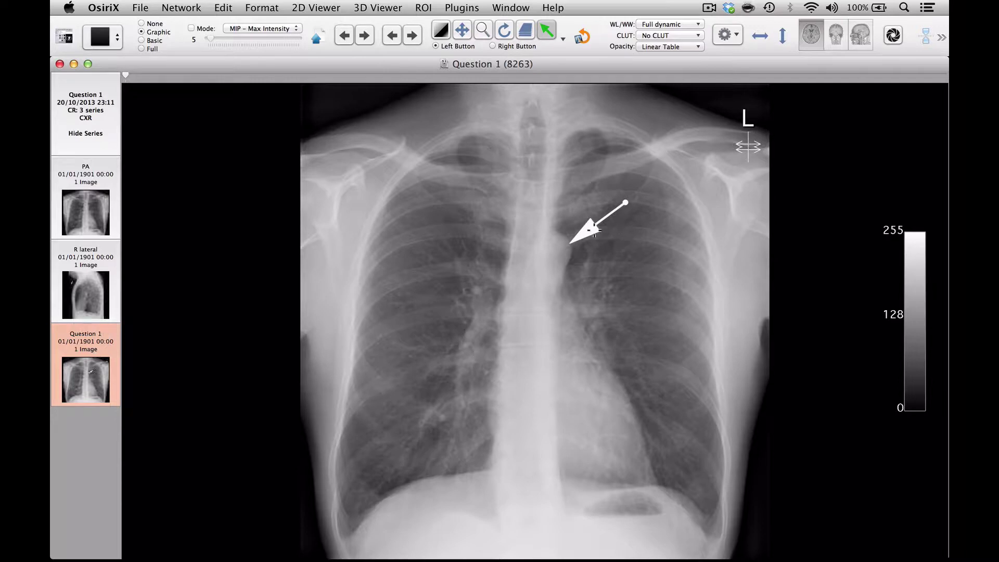
Step: Return to the PA series and move the arrow so it points inward at the patient's right hilum
click(87, 212)
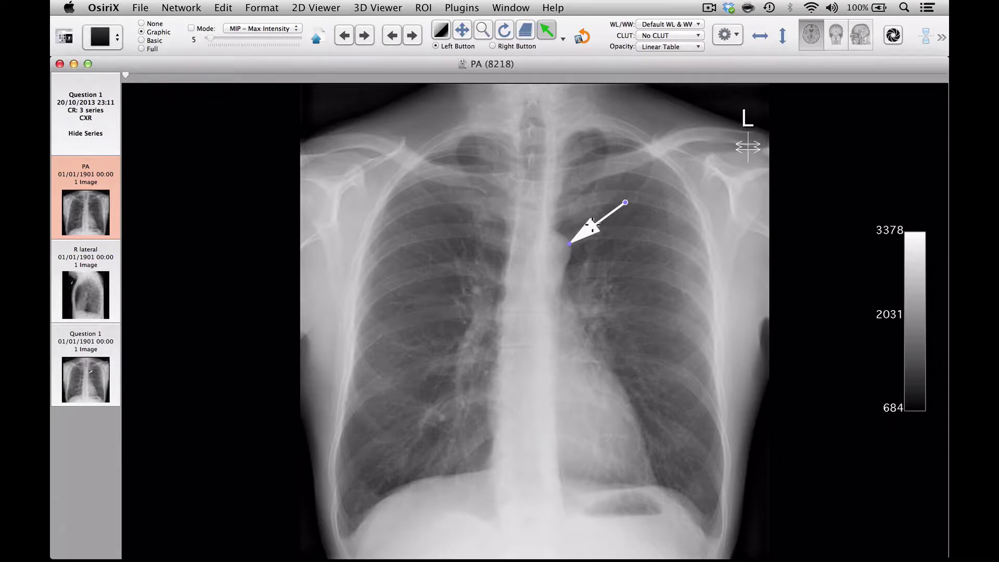
mouse_move(592, 225)
mouse_down()
mouse_move(530, 219)
mouse_move(475, 242)
mouse_move(456, 280)
mouse_move(479, 308)
mouse_move(424, 257)
mouse_move(391, 294)
mouse_up()
click(509, 287)
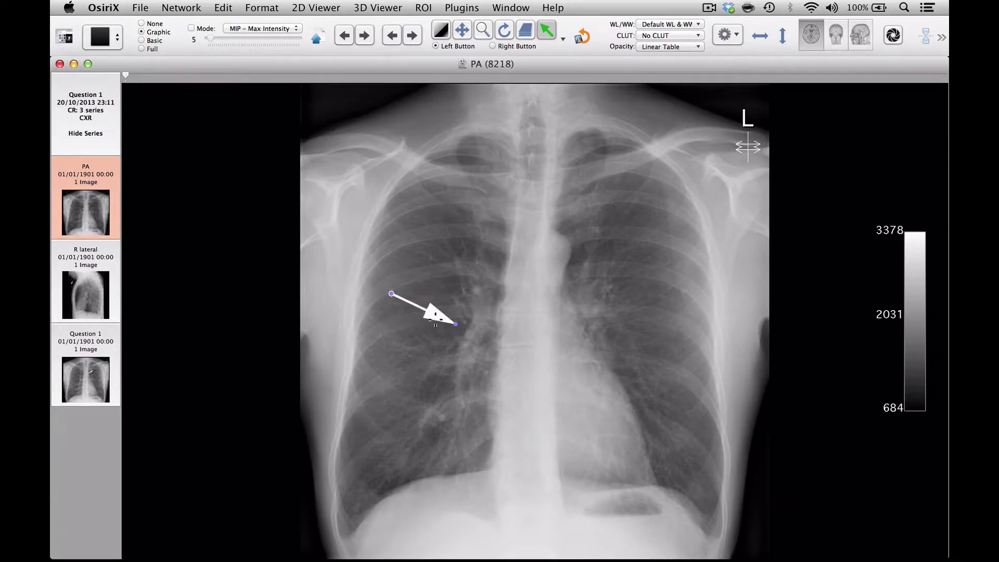
drag(435, 324, 448, 326)
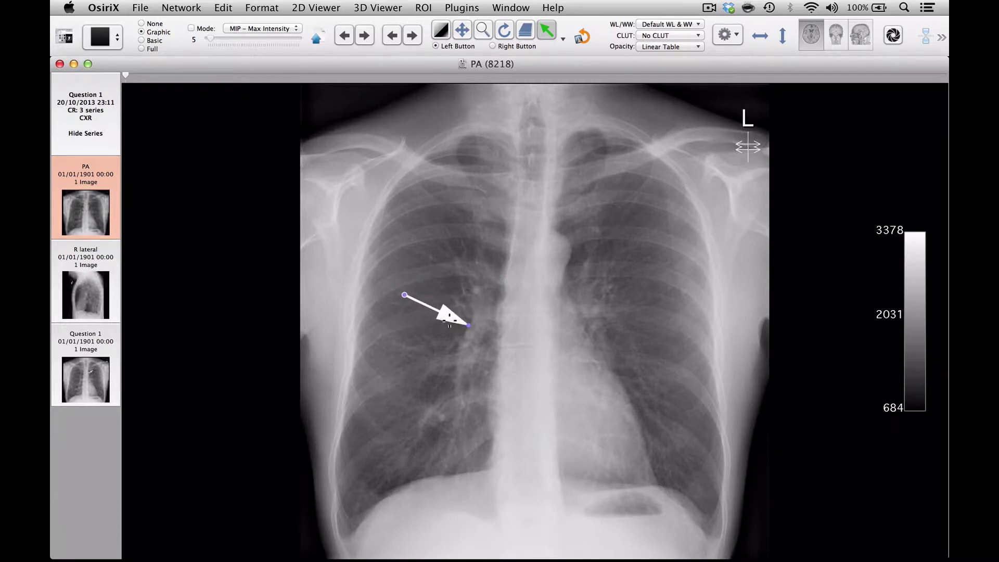
click(445, 411)
Step: Export the current image with its arrow as a DICOM series named "Question 2" and open that series
click(319, 39)
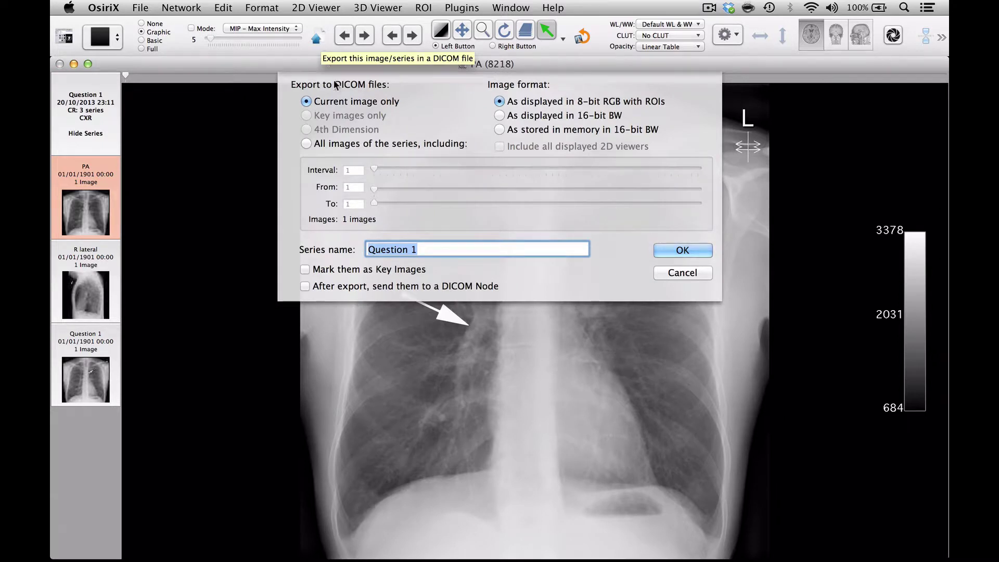
click(419, 248)
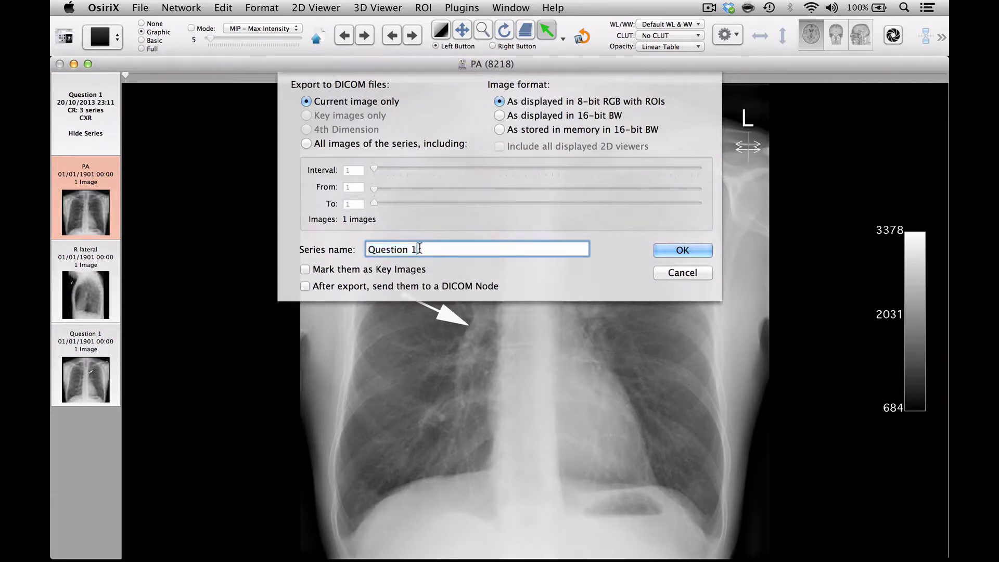
key(BackSpace)
text(2)
click(665, 251)
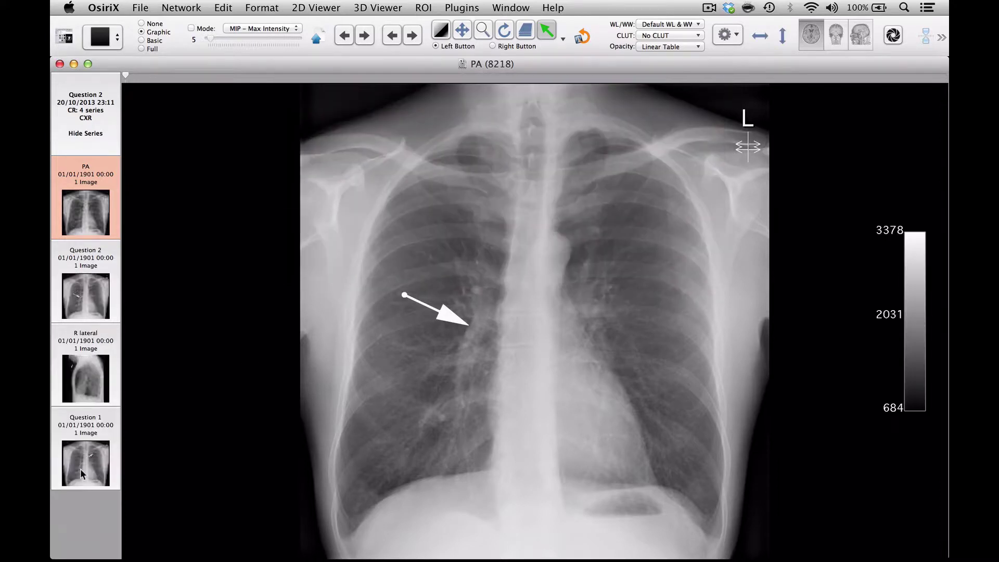
click(95, 274)
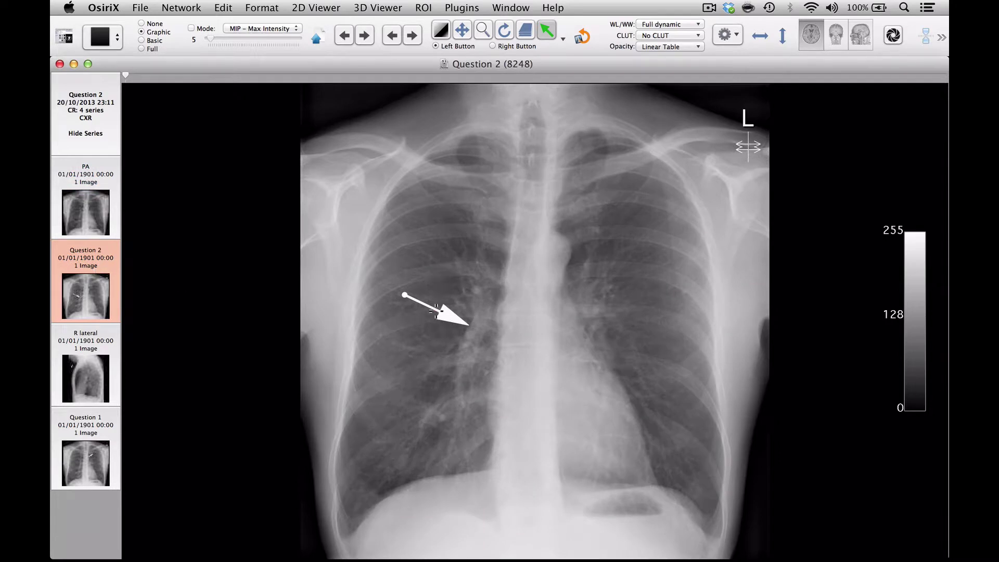
Step: Go back to the PA series and move the arrow up to point at the patient's right upper mediastinal border
click(81, 206)
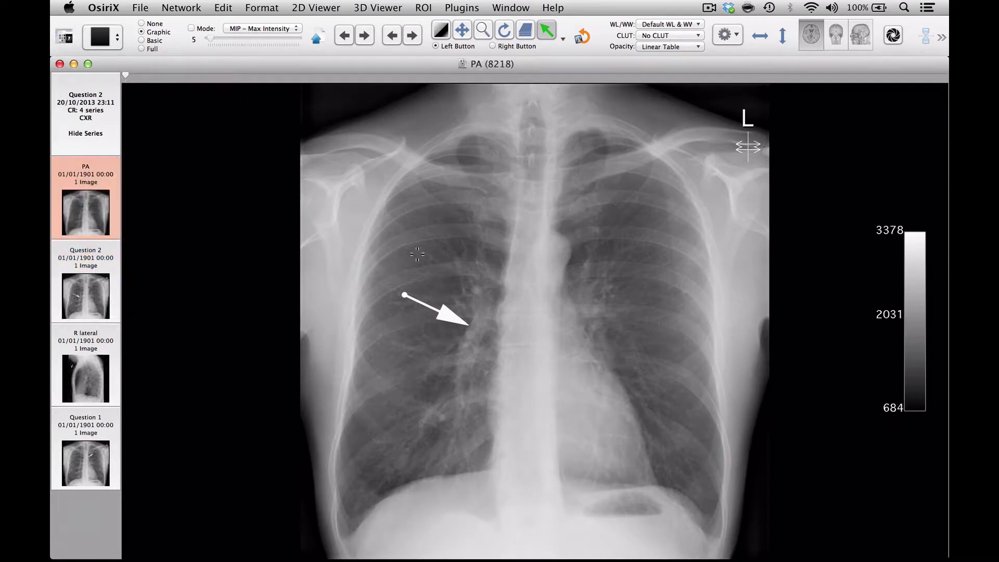
mouse_move(433, 315)
mouse_down()
mouse_move(446, 280)
mouse_move(431, 294)
mouse_up()
key(Delete)
drag(440, 316, 486, 207)
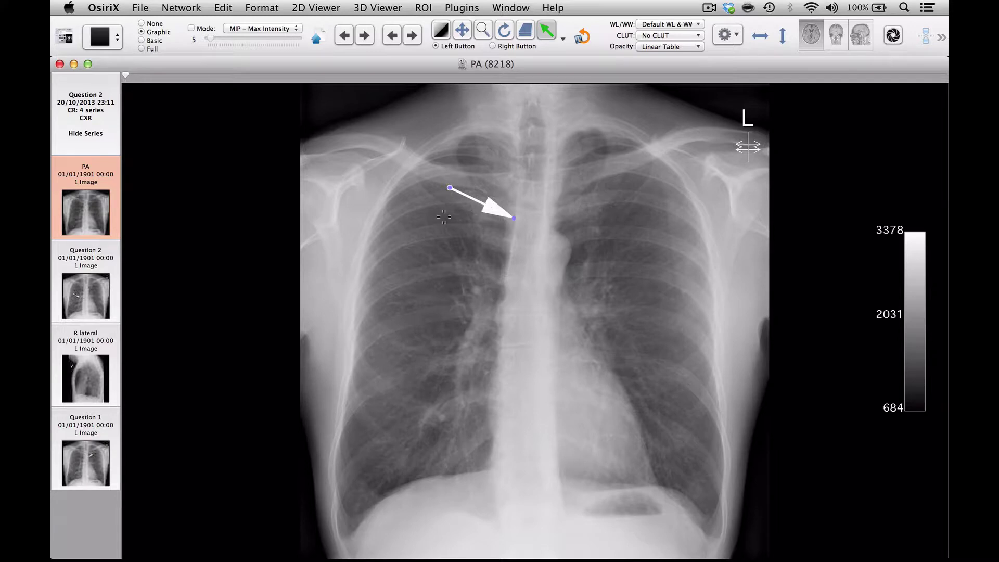
Step: Add a second arrow just below the first at the right upper mediastinal border and export the current image as DICOM series "Question 3"
drag(442, 213, 369, 188)
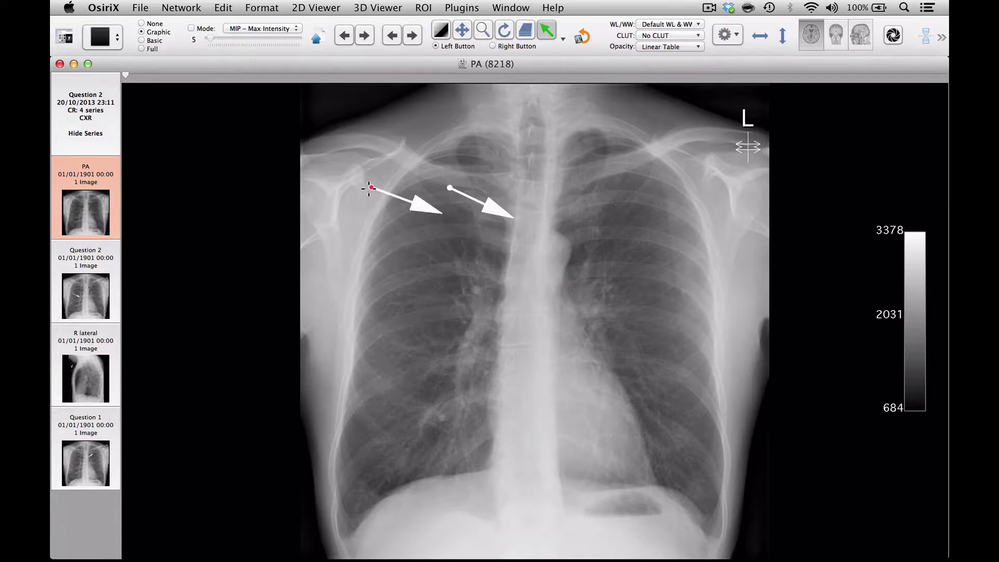
drag(418, 210, 486, 234)
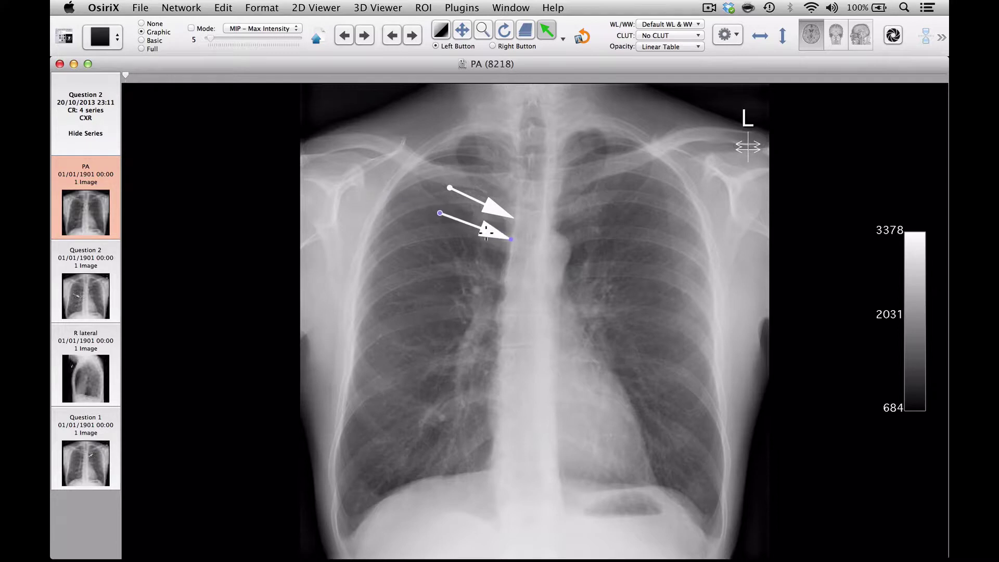
click(317, 35)
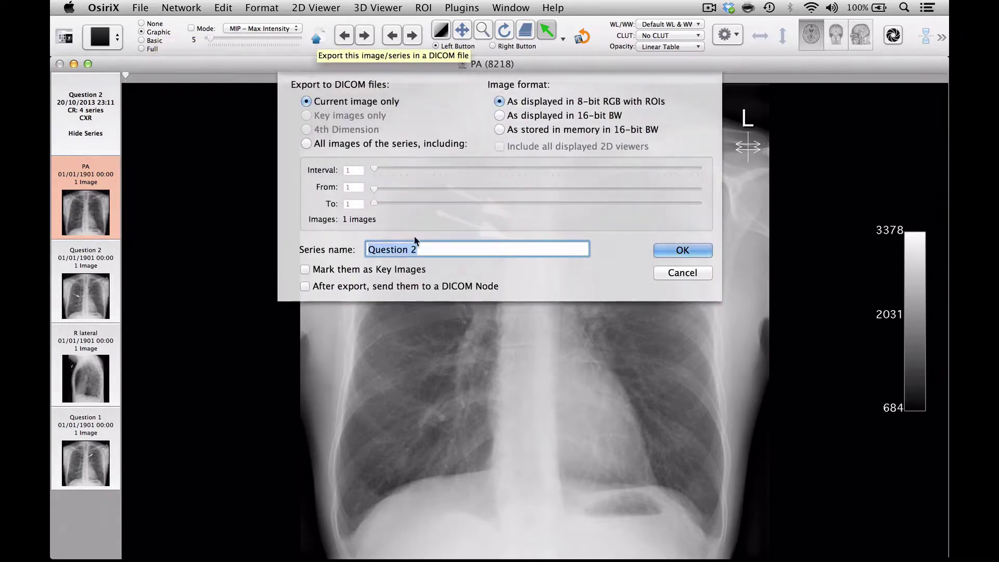
click(418, 250)
key(BackSpace)
text(3)
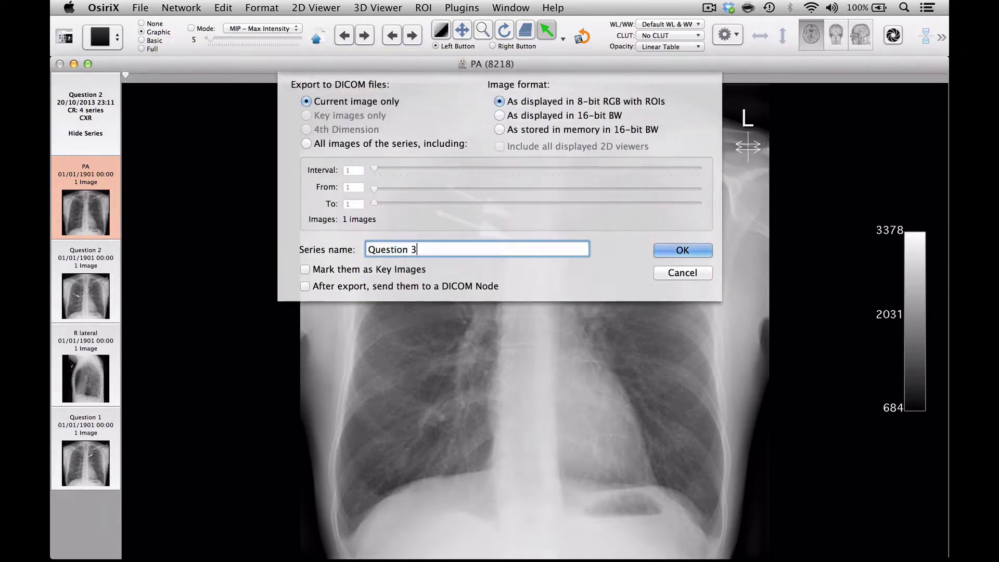
click(675, 252)
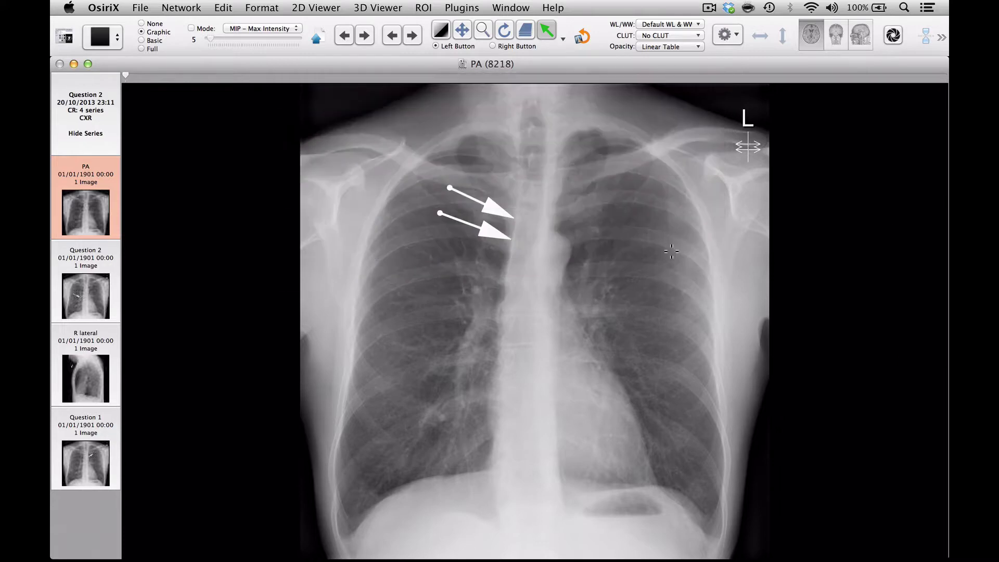
Step: Return to the database and review the order and previews of the quiz case's PA and question series
click(66, 38)
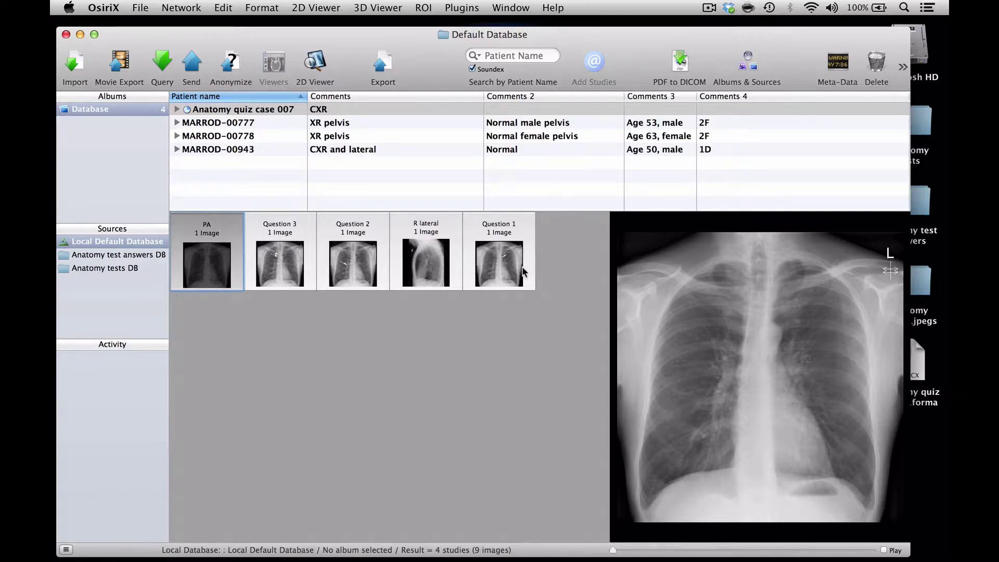
click(523, 273)
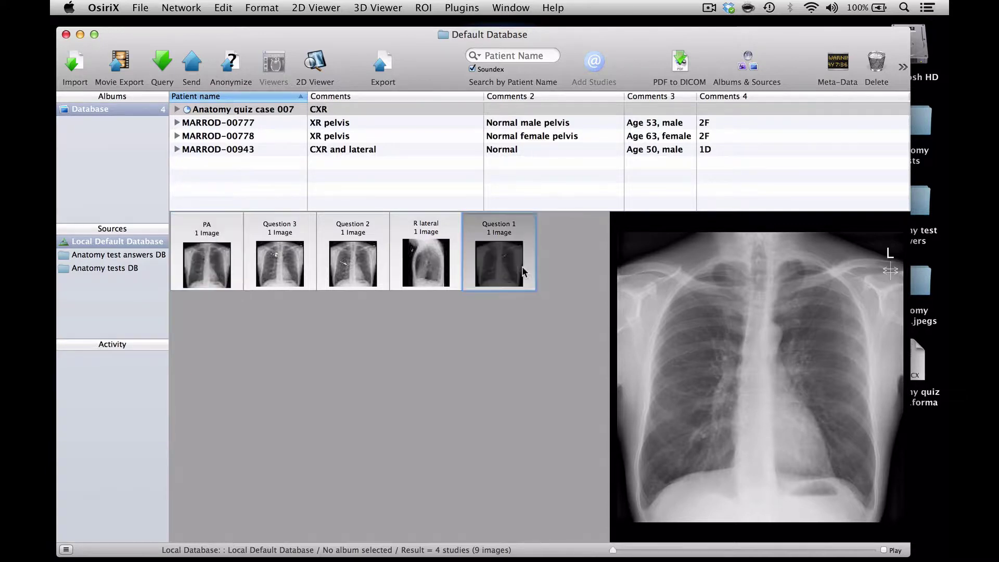
click(225, 249)
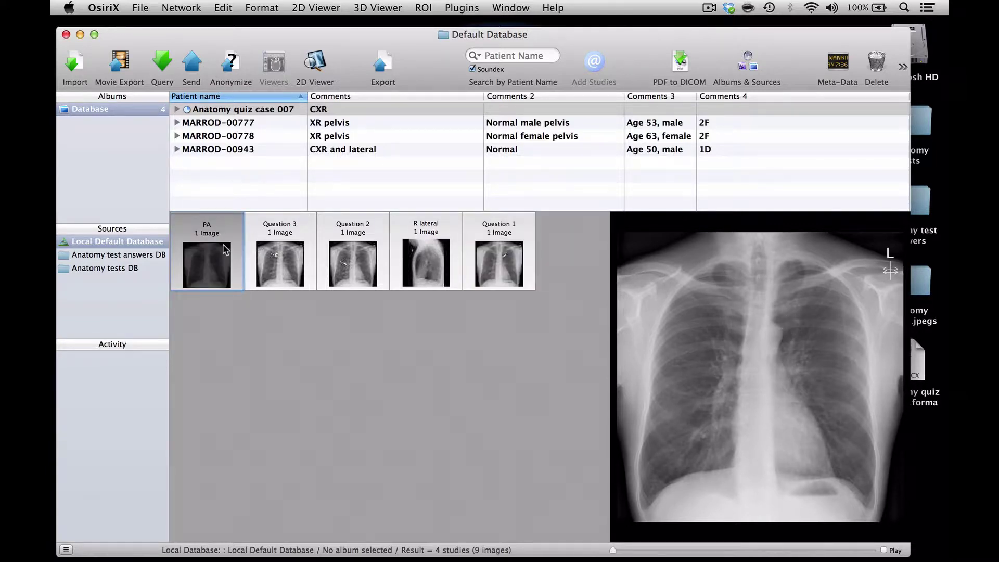
click(489, 243)
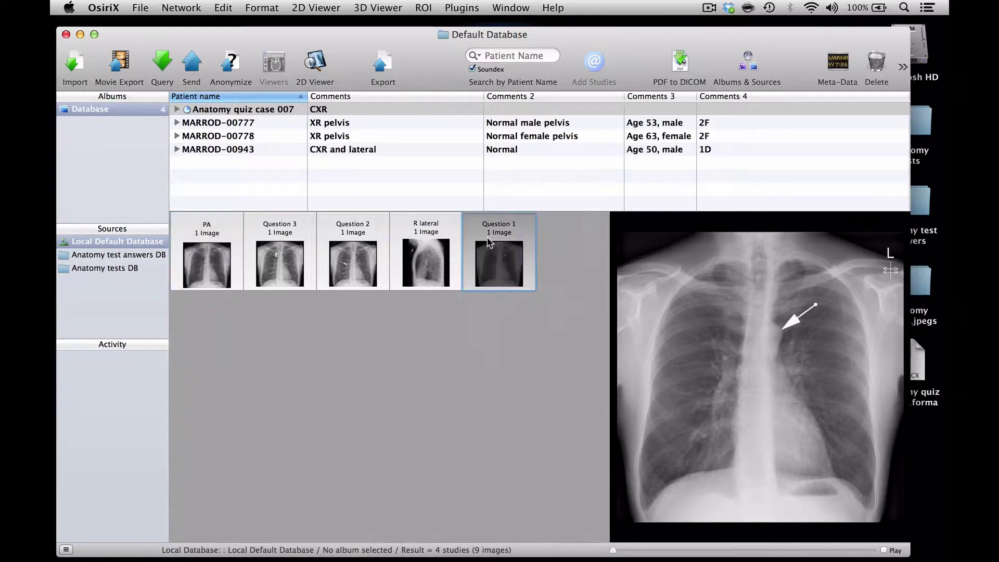
click(356, 258)
click(299, 257)
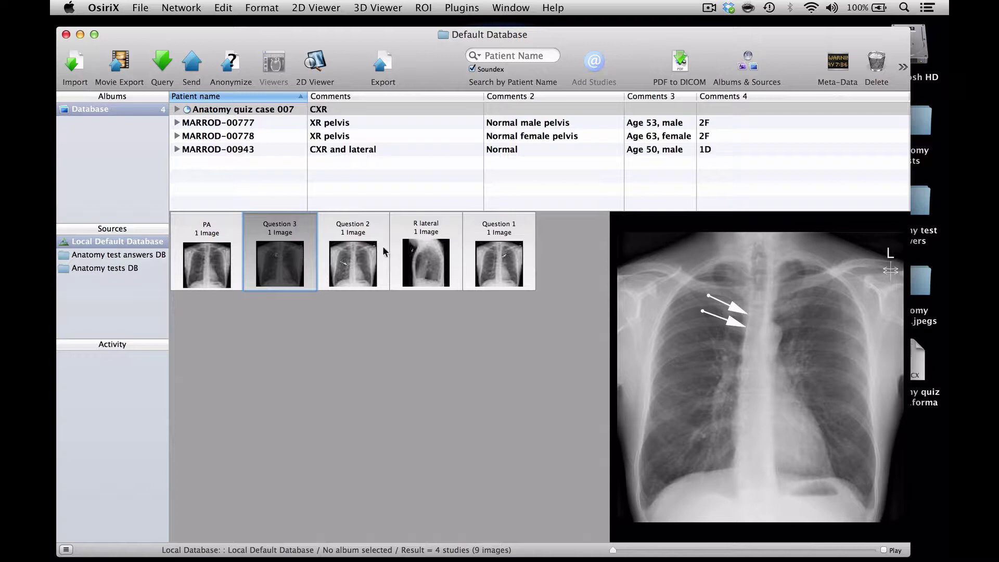
Step: Open the DICOM meta-data of the Question 1 series and enable field editing
click(521, 252)
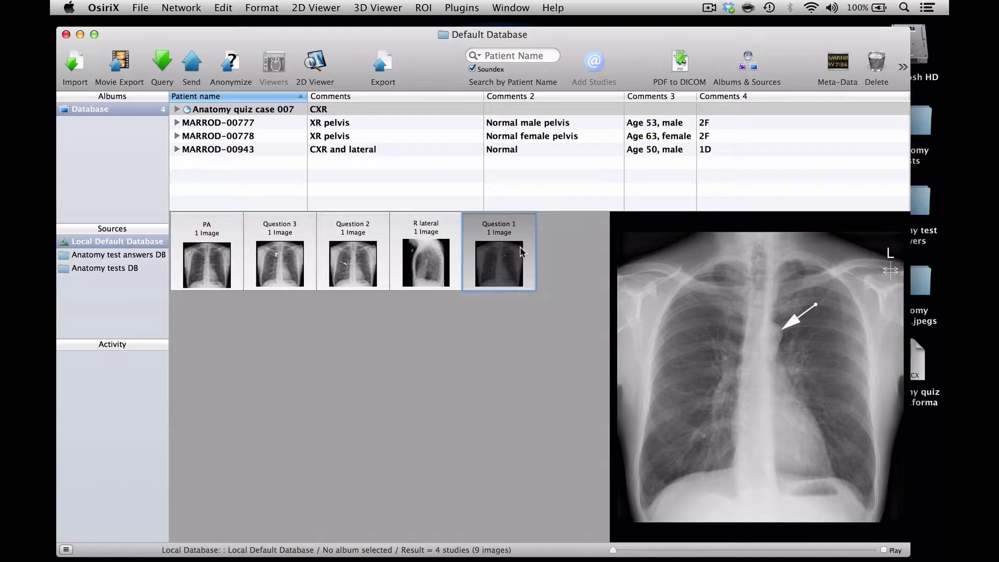
click(839, 62)
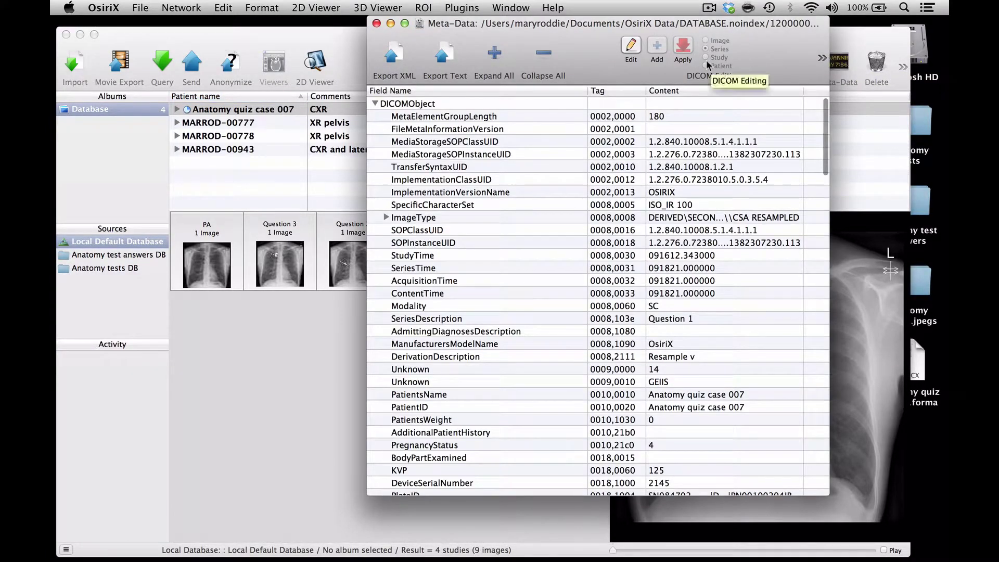
click(631, 52)
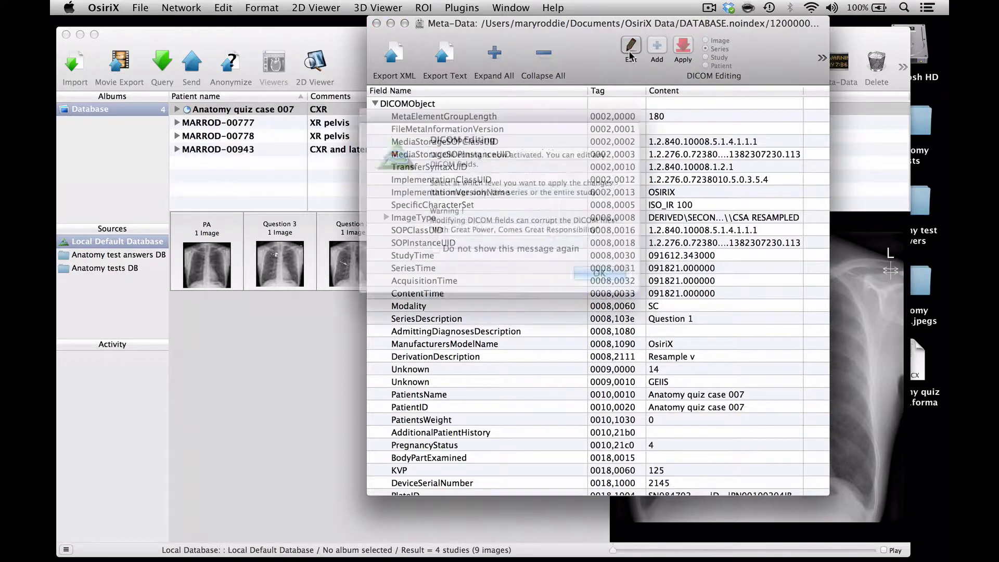
click(618, 277)
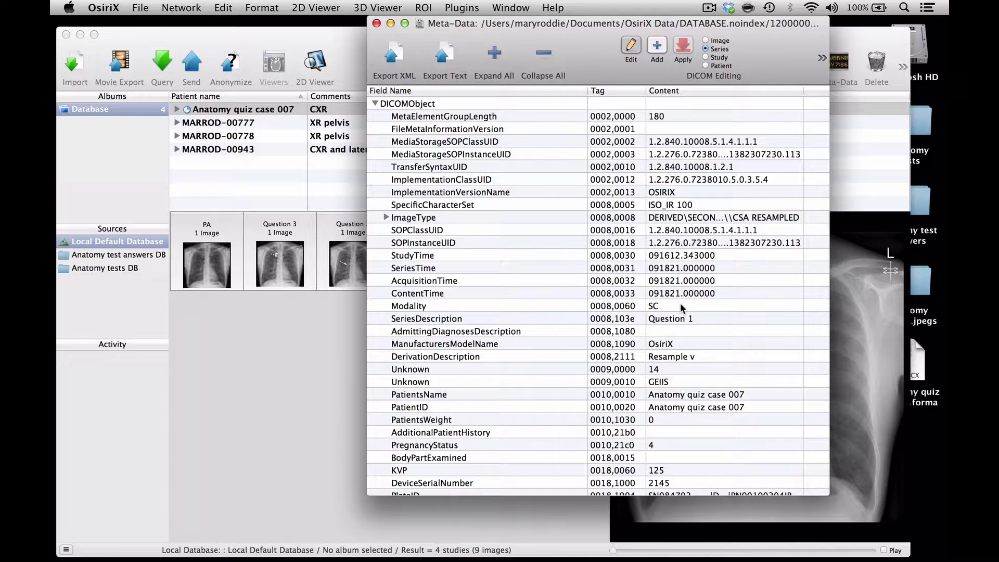
Step: Set the SeriesNumber of Question 1 to 001 at series level and apply the change
scroll(681, 306, down, 10)
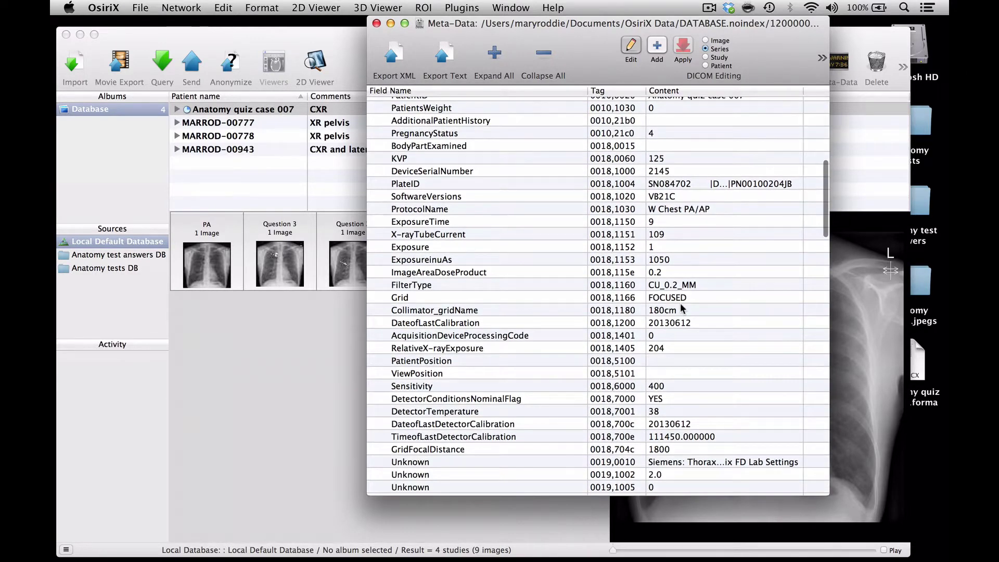
scroll(680, 308, down, 4)
scroll(681, 309, down, 8)
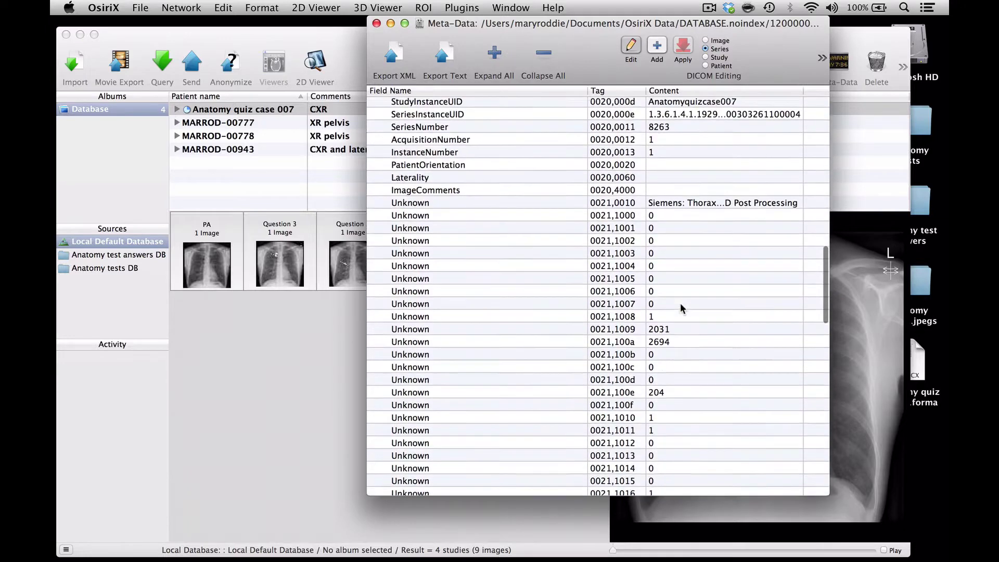
scroll(680, 303, up, 3)
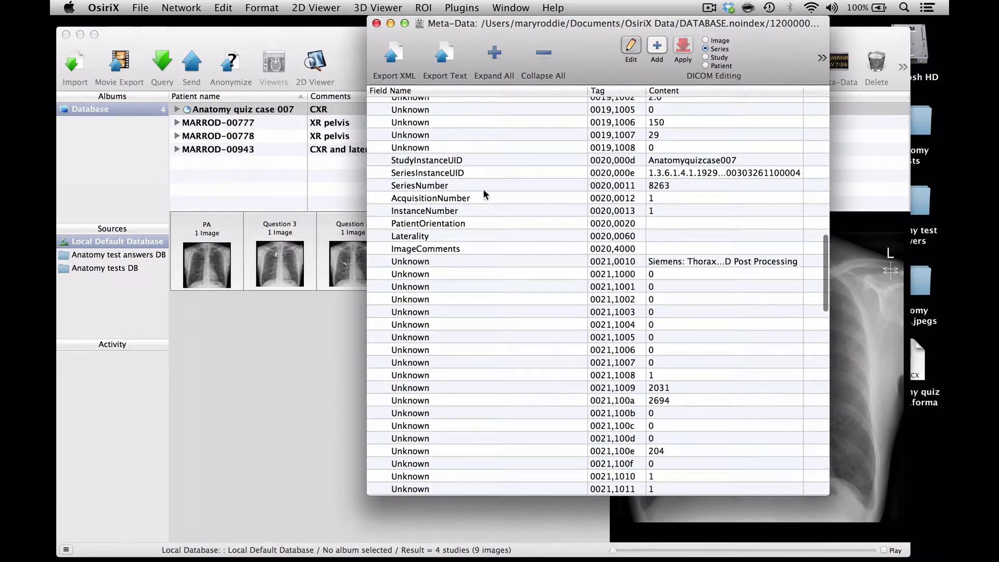
click(482, 186)
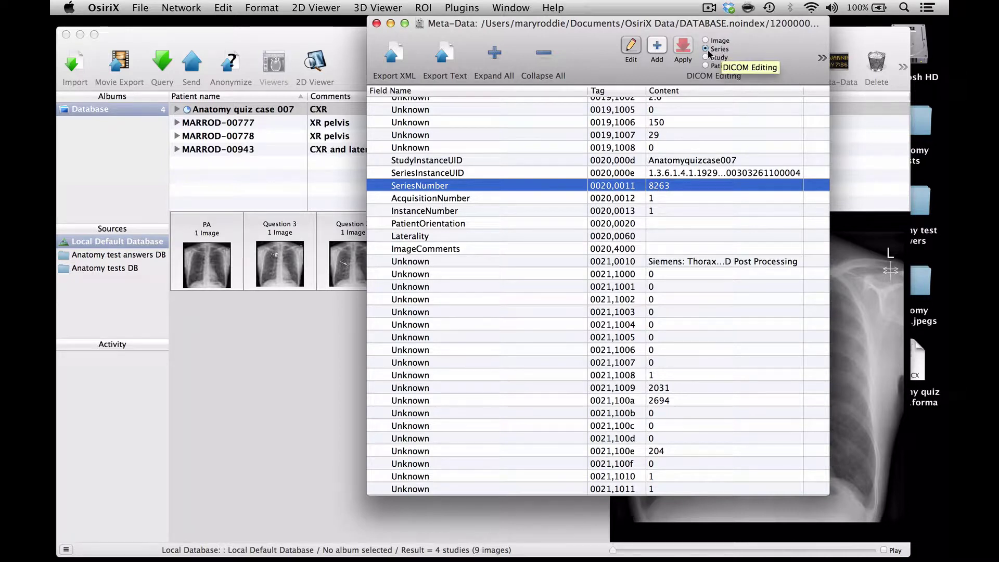
double_click(660, 186)
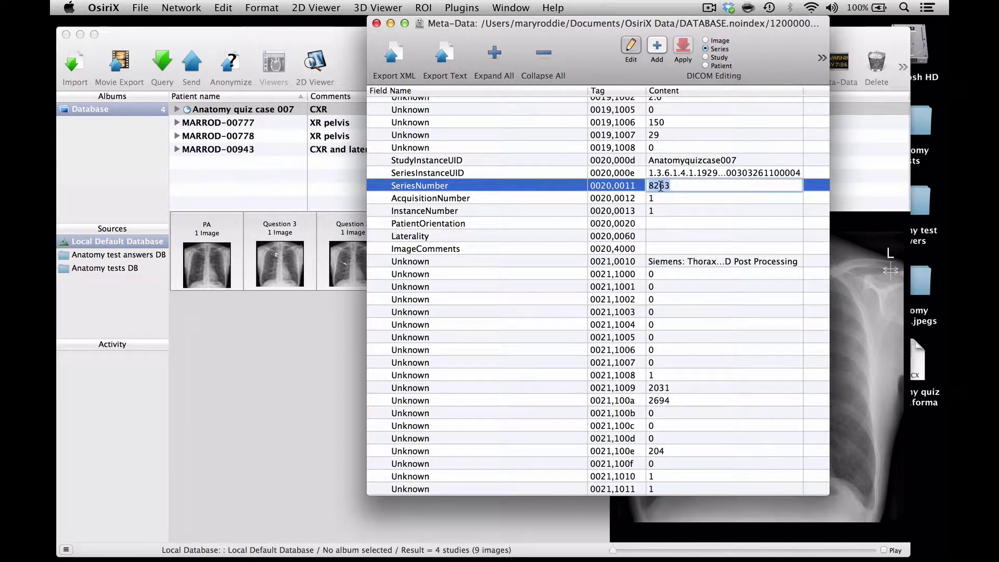
text(00)
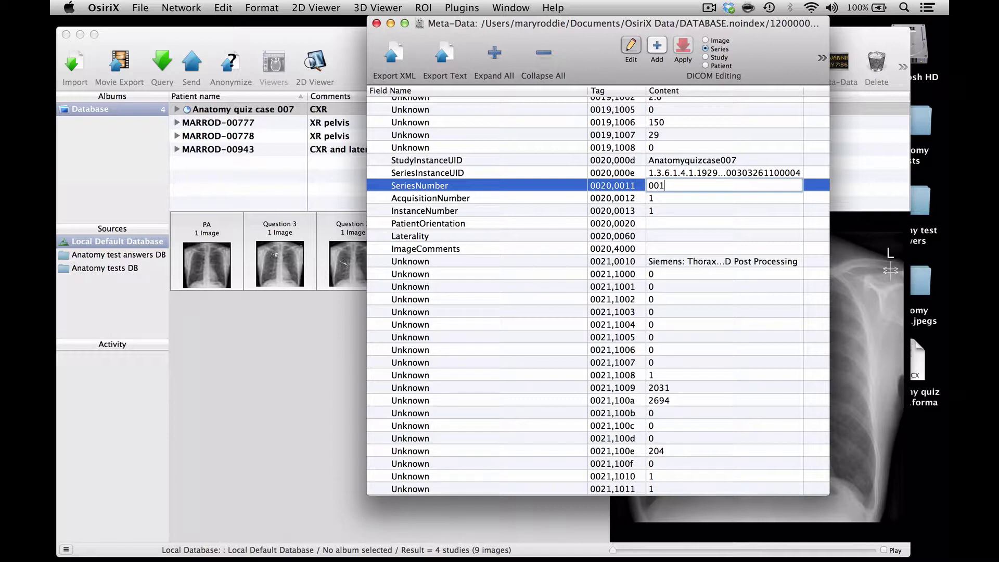
text(1)
key(Return)
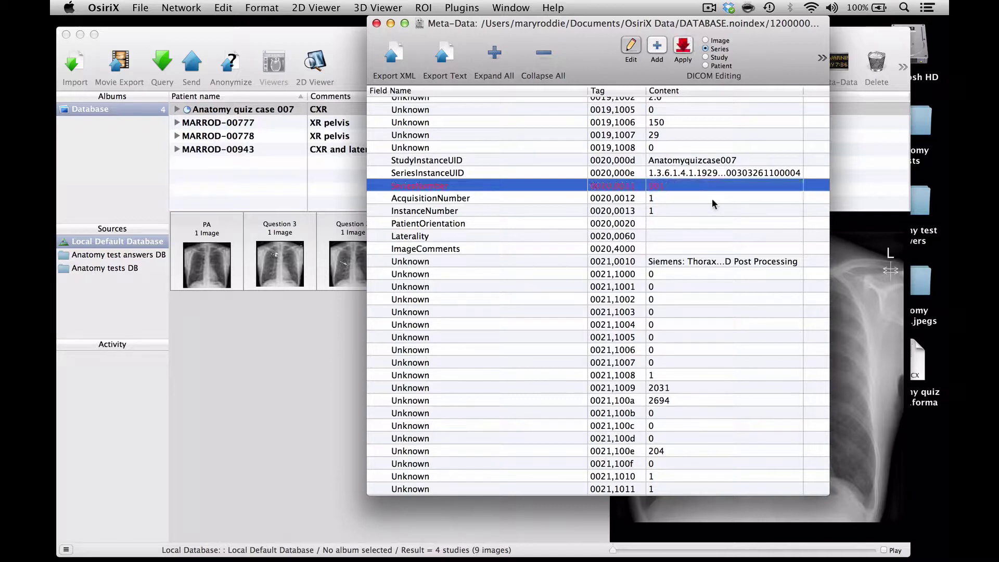
click(682, 45)
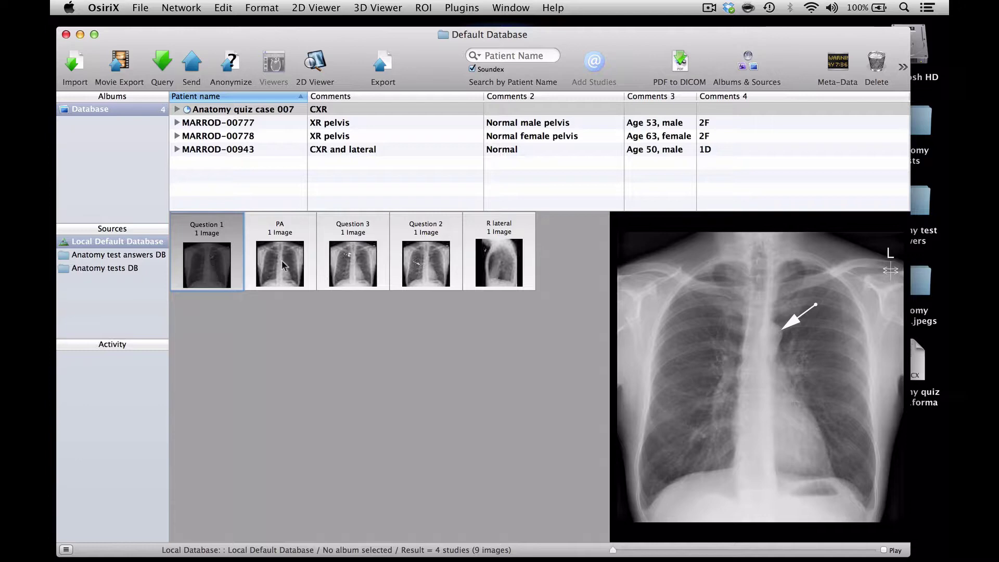
Step: Edit the DICOM meta-data of the Question 2 series, setting its SeriesNumber to 002, and apply the change
click(416, 257)
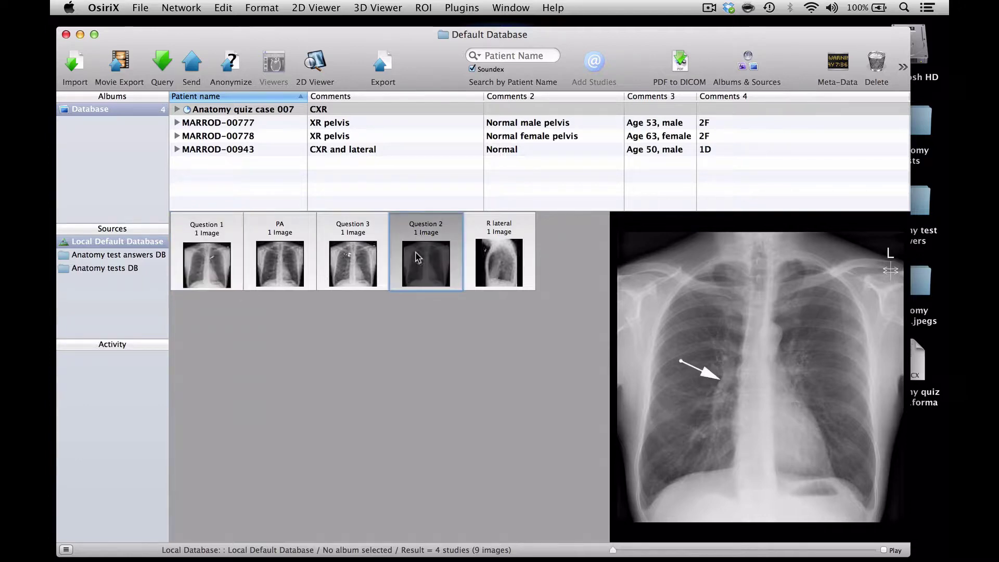
click(829, 64)
click(630, 45)
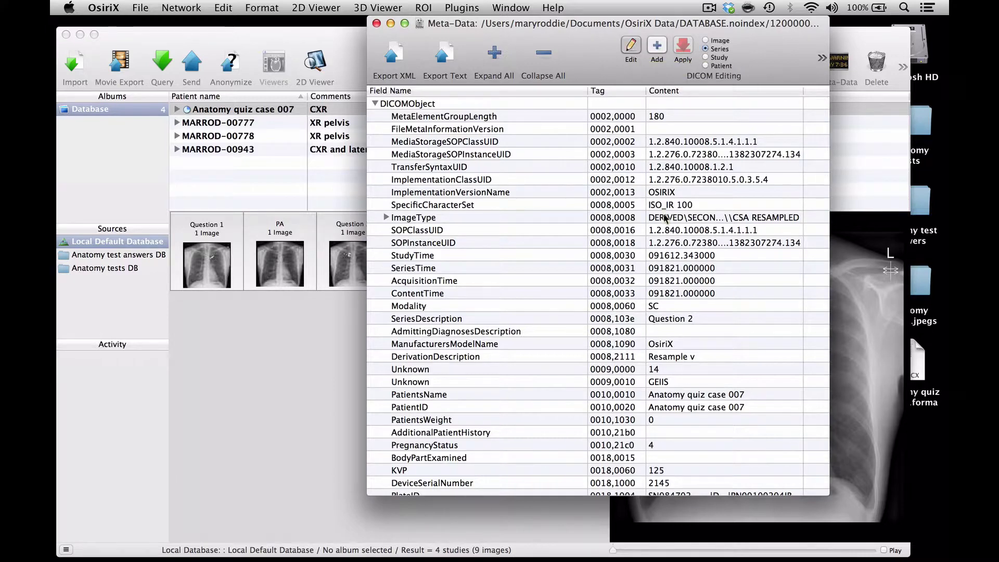
scroll(664, 217, down, 15)
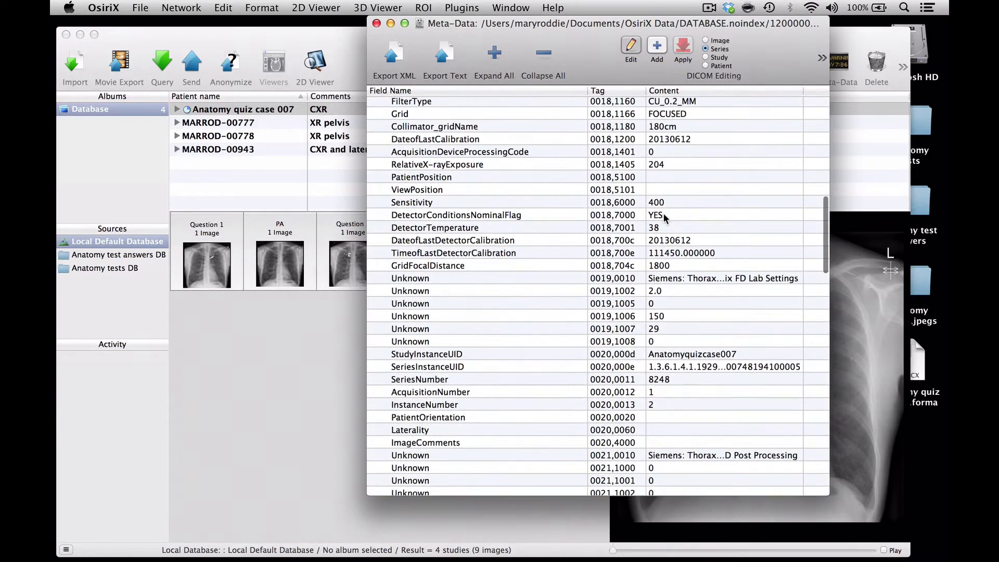
scroll(663, 213, down, 5)
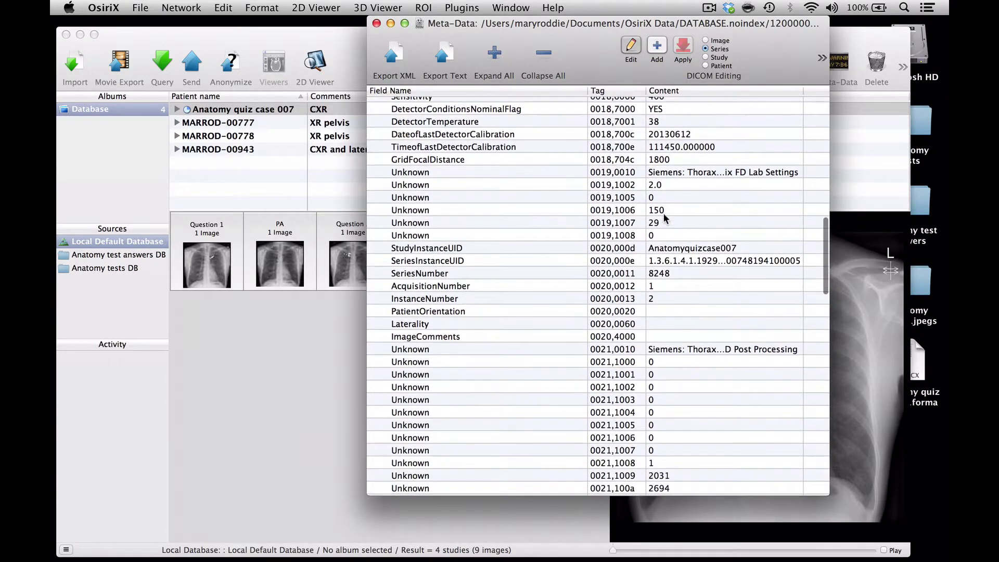
click(661, 272)
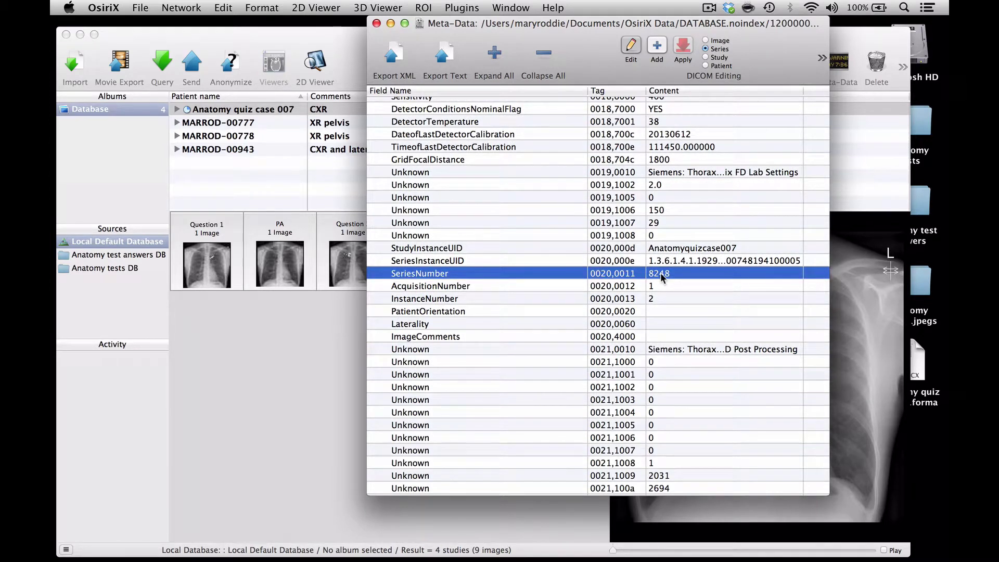
click(661, 273)
text(002)
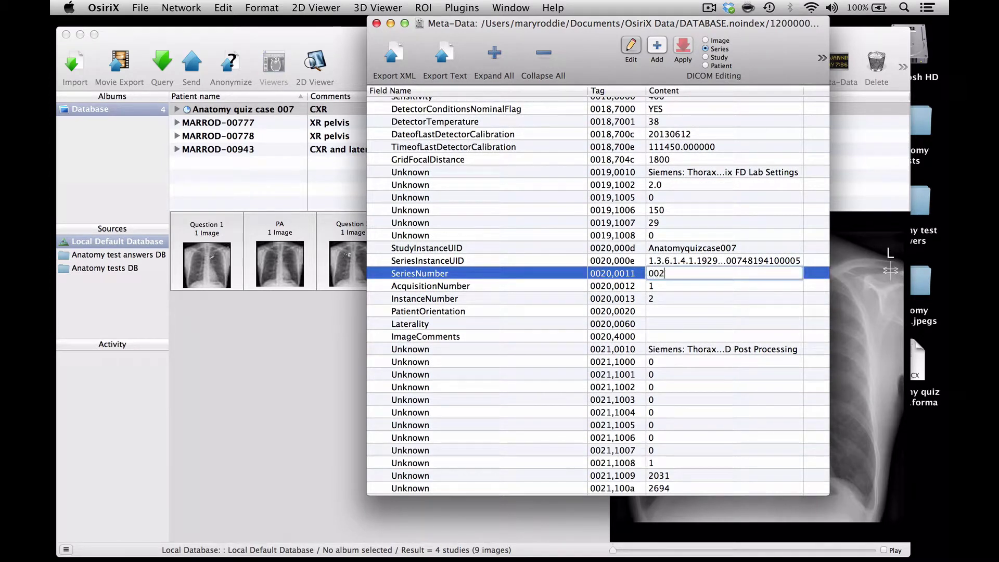
key(Return)
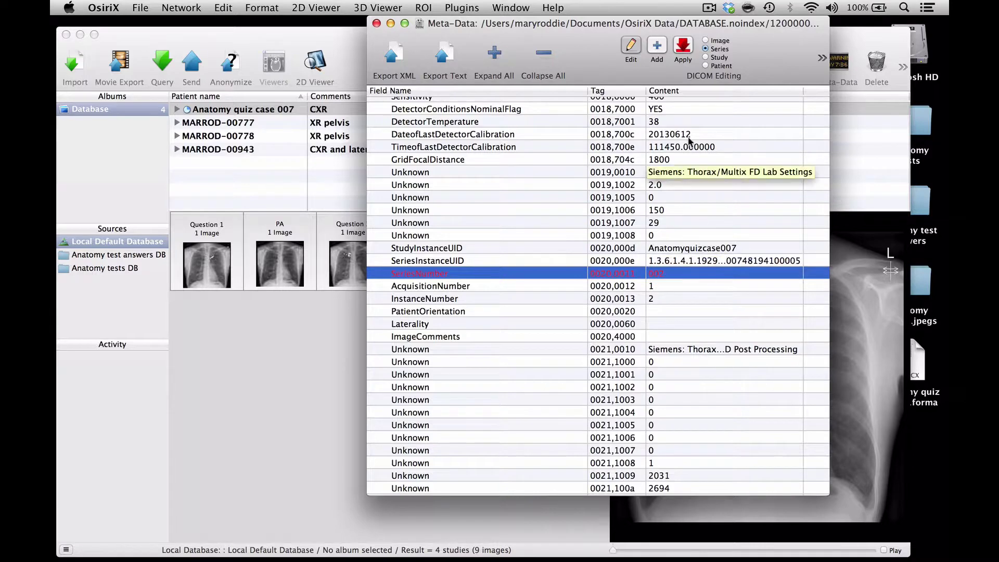
click(681, 46)
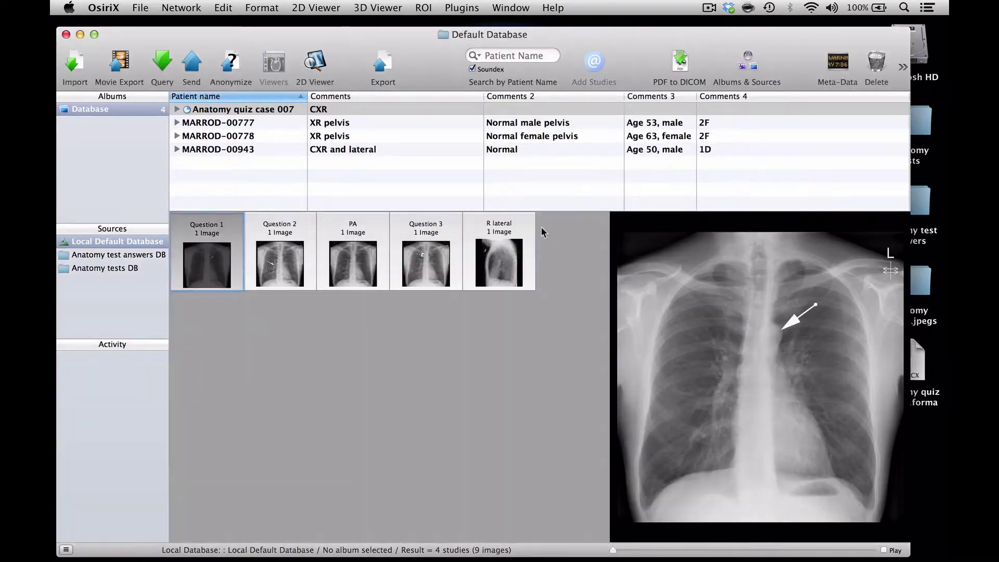
Step: Edit the DICOM meta-data of the Question 3 series, setting its SeriesNumber to 003, and apply the change
click(442, 241)
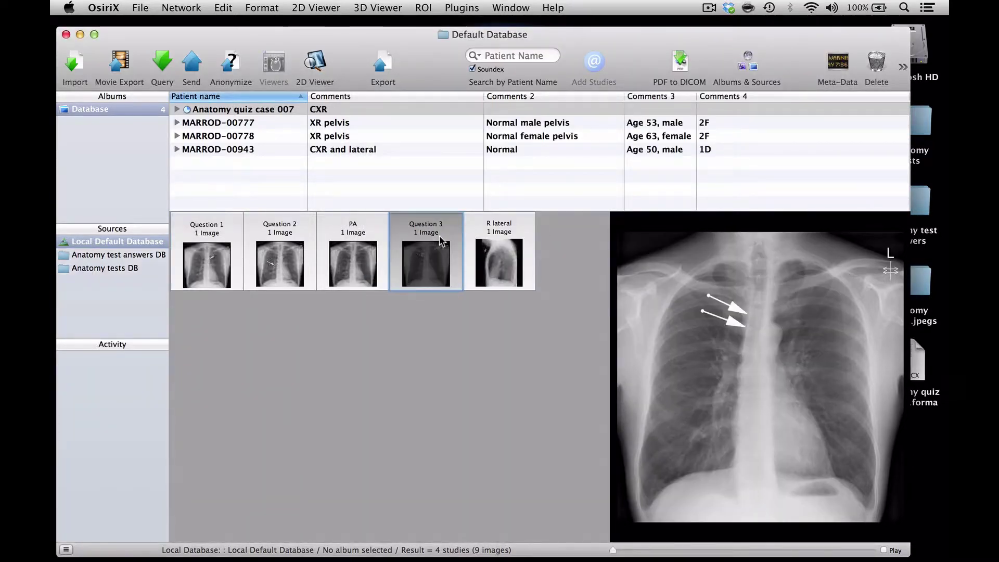
click(838, 62)
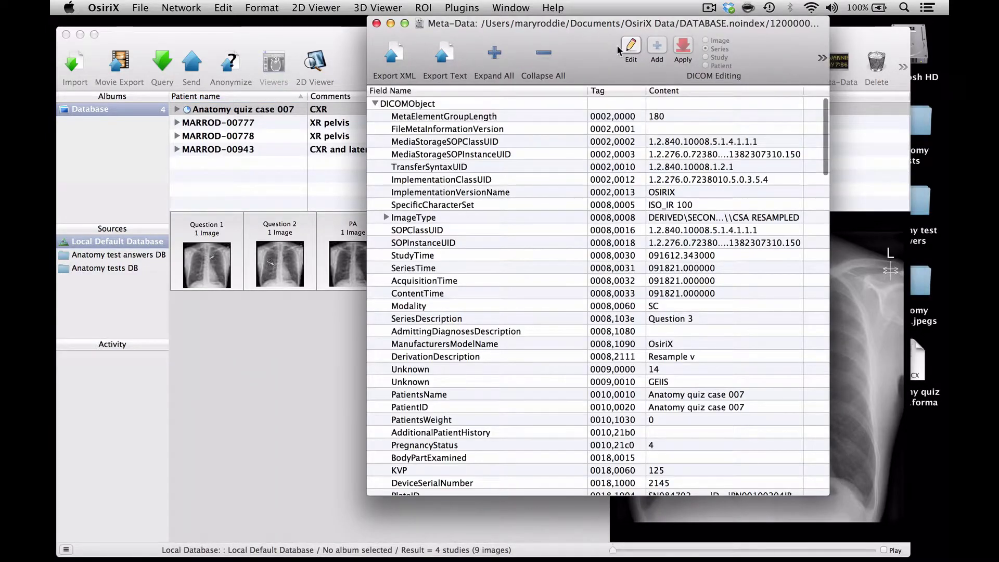
click(632, 48)
click(733, 217)
scroll(736, 238, down, 10)
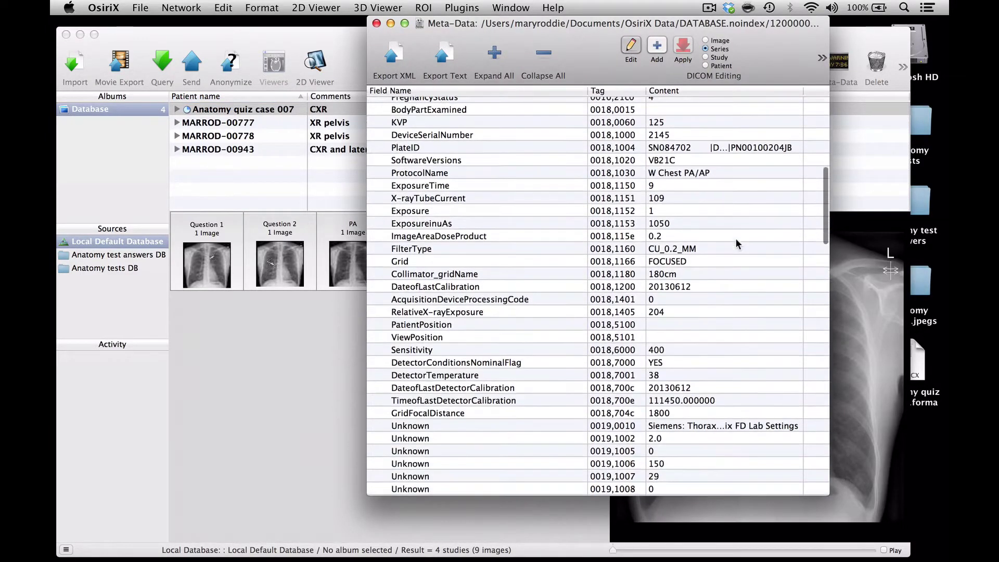
scroll(735, 239, down, 5)
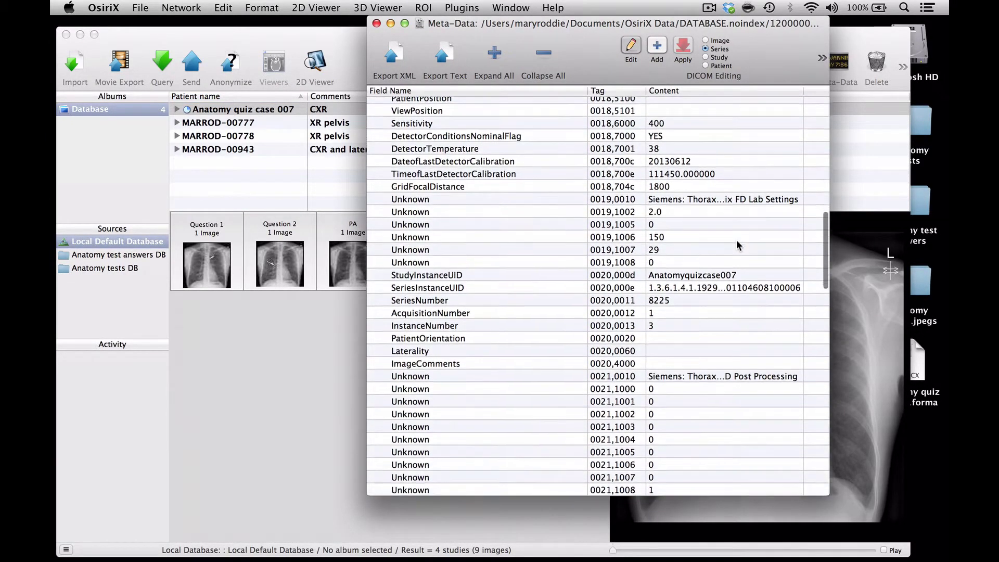
double_click(657, 300)
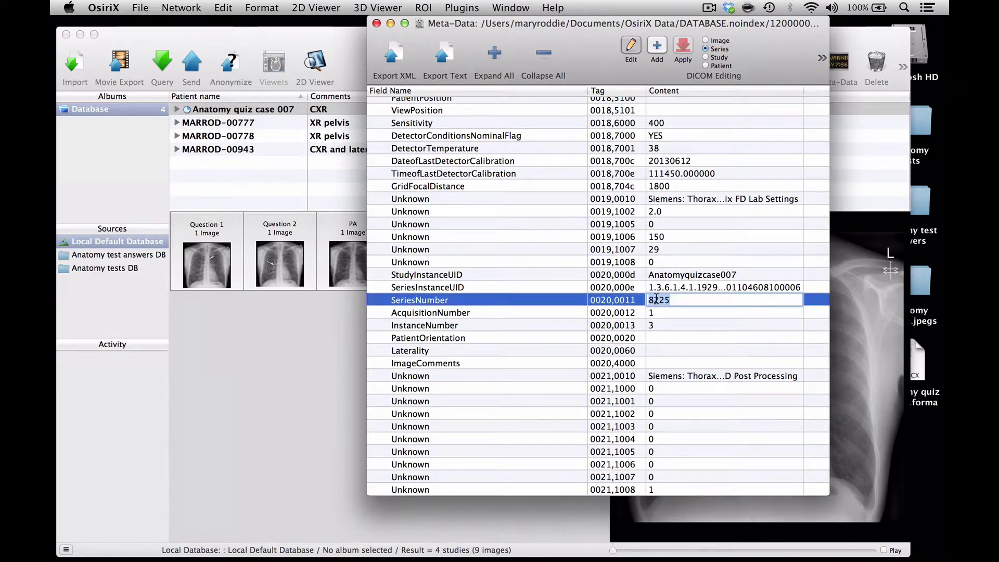
text(003)
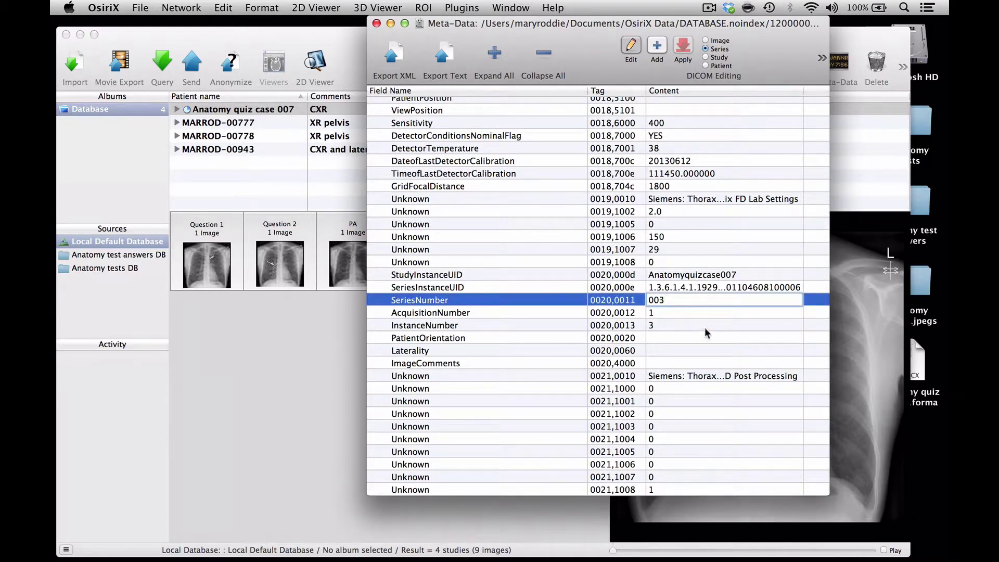
key(Return)
click(684, 50)
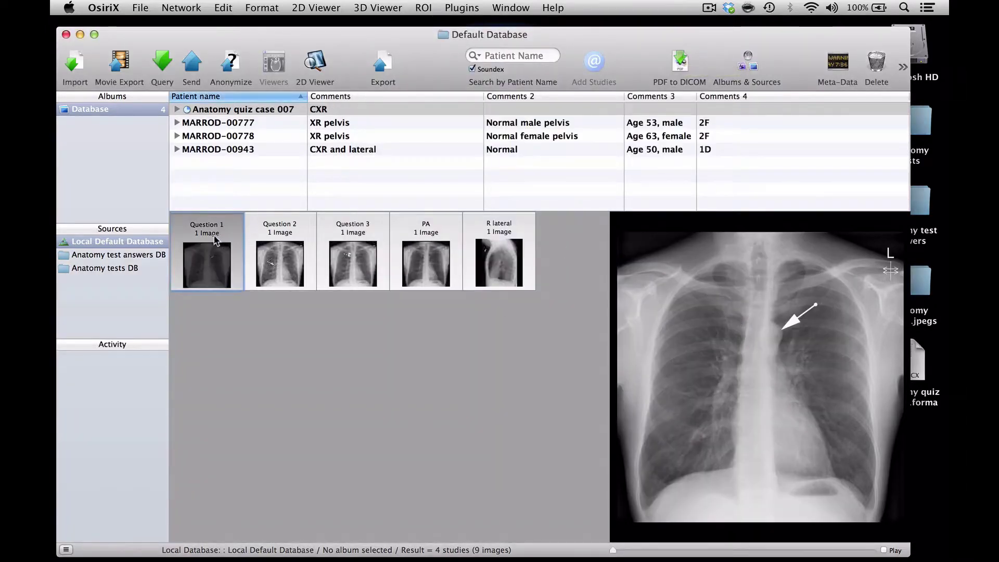
Step: Check the previews of the reordered series and copy the Anatomy quiz case 007 study into the Anatomy tests DB
click(271, 241)
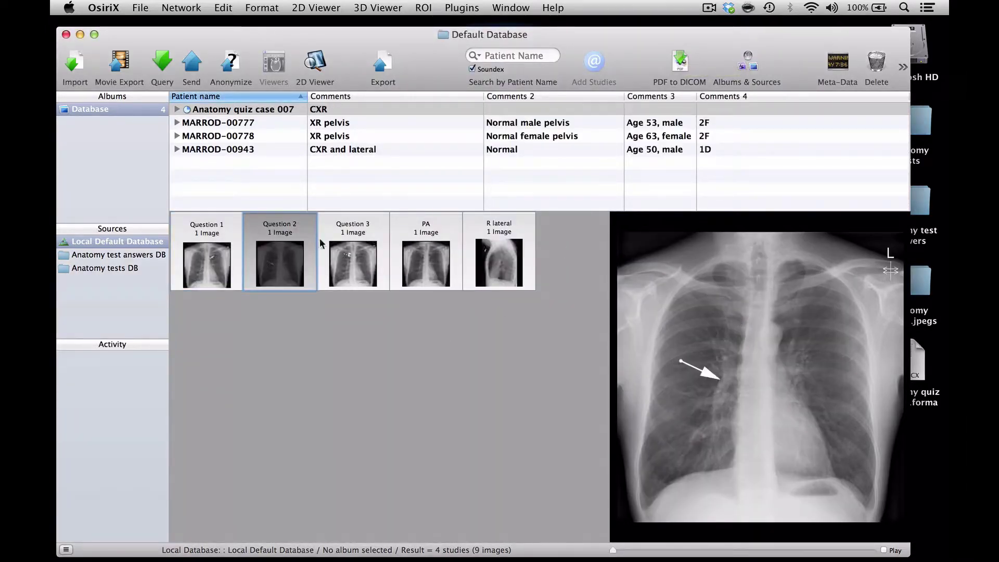
click(350, 244)
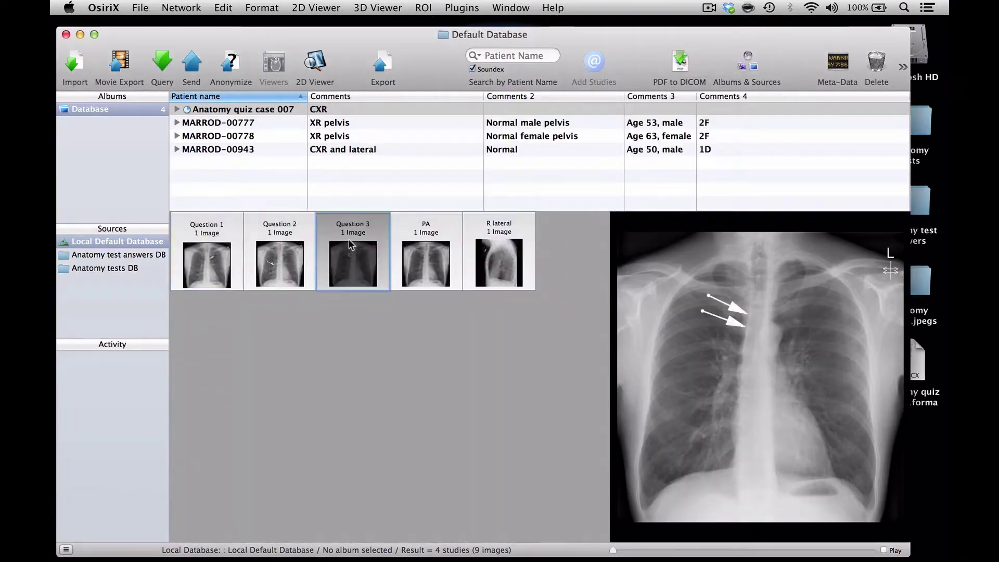
click(421, 250)
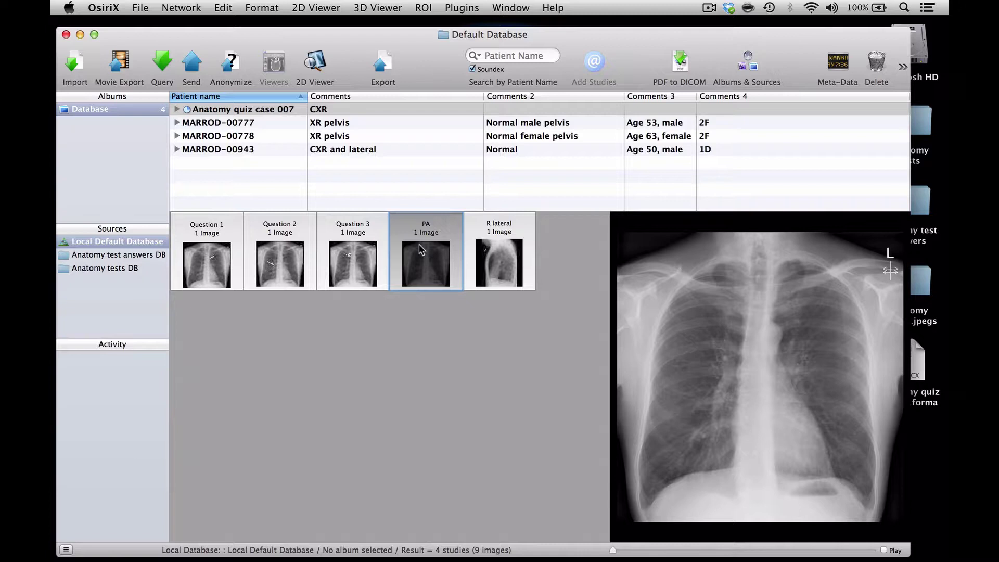
click(219, 108)
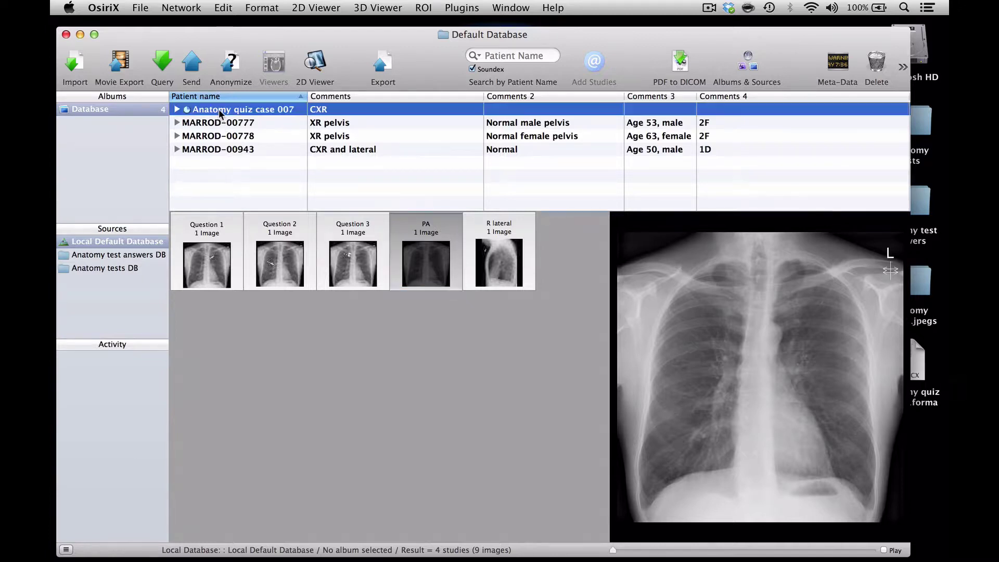
drag(219, 108, 120, 271)
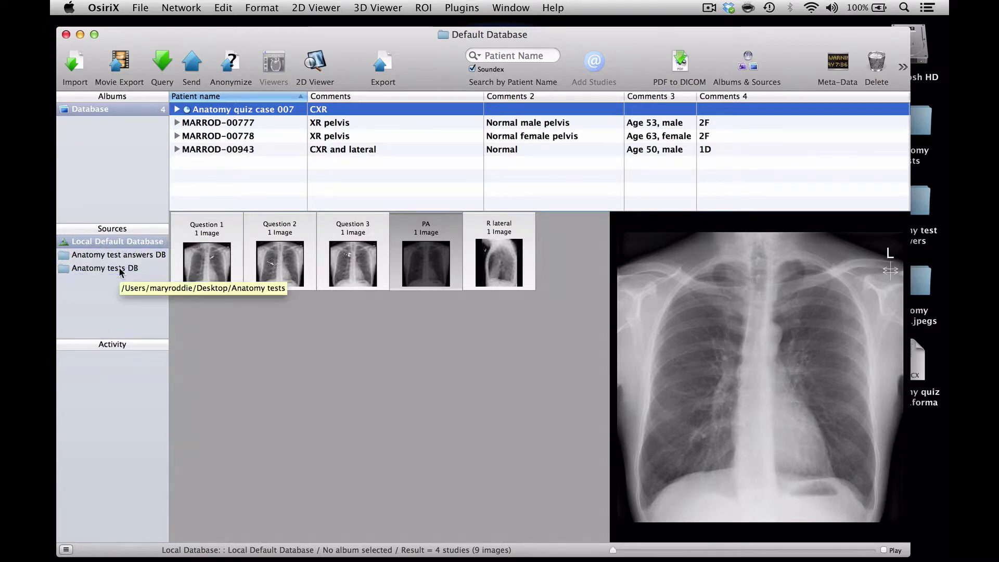
Step: Open the Anatomy tests DB and review the question and PA series of Anatomy quiz case 007
click(101, 271)
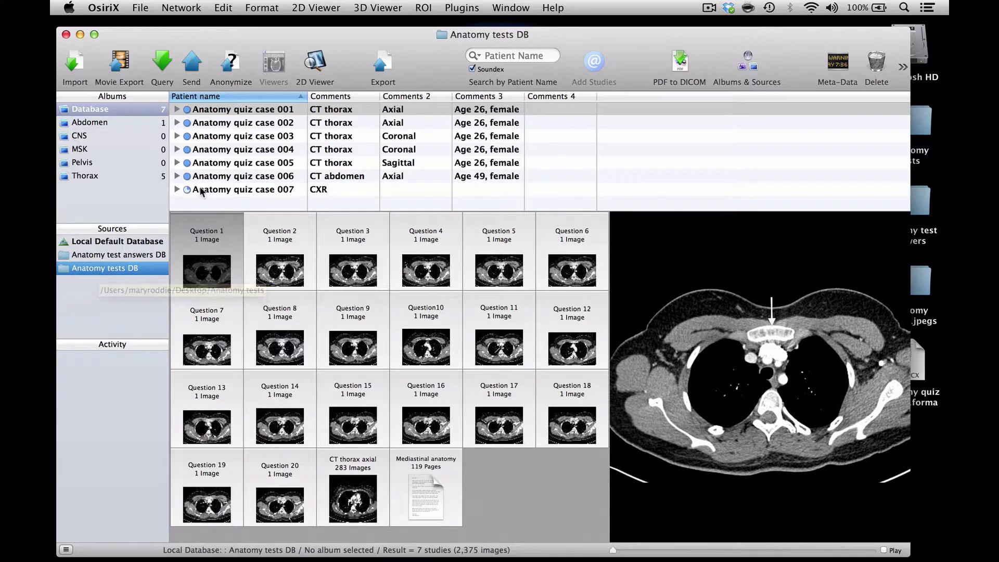
click(201, 191)
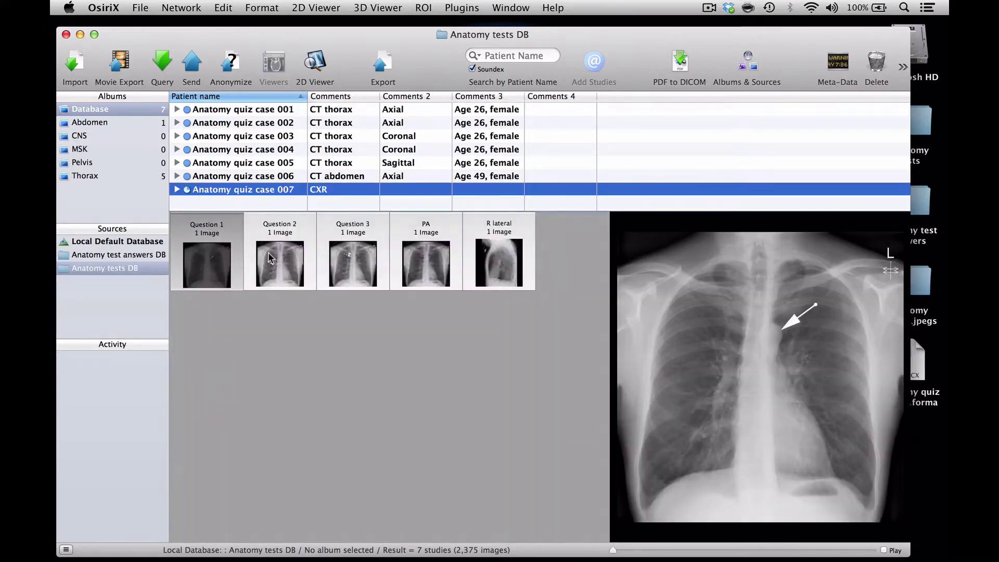
click(352, 254)
click(416, 255)
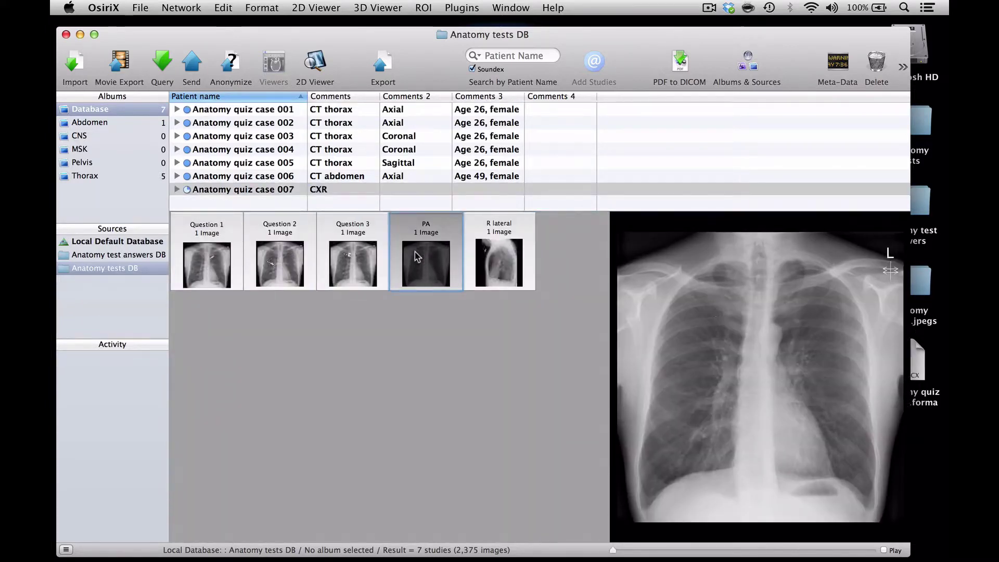
click(292, 261)
click(204, 260)
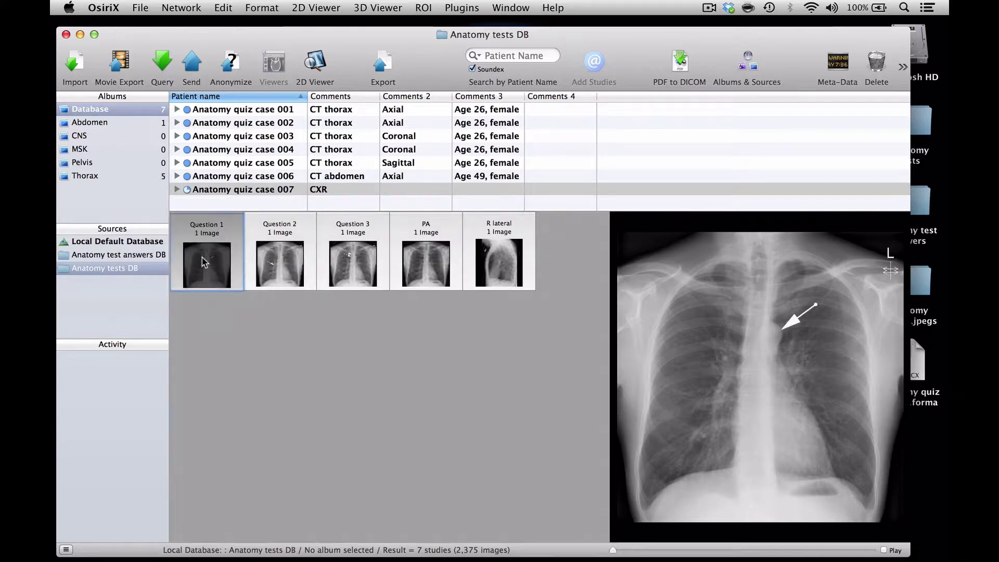
Step: Copy the Anatomy quiz case 007 study from the Anatomy tests DB into the Anatomy test answers DB and open that database
click(131, 256)
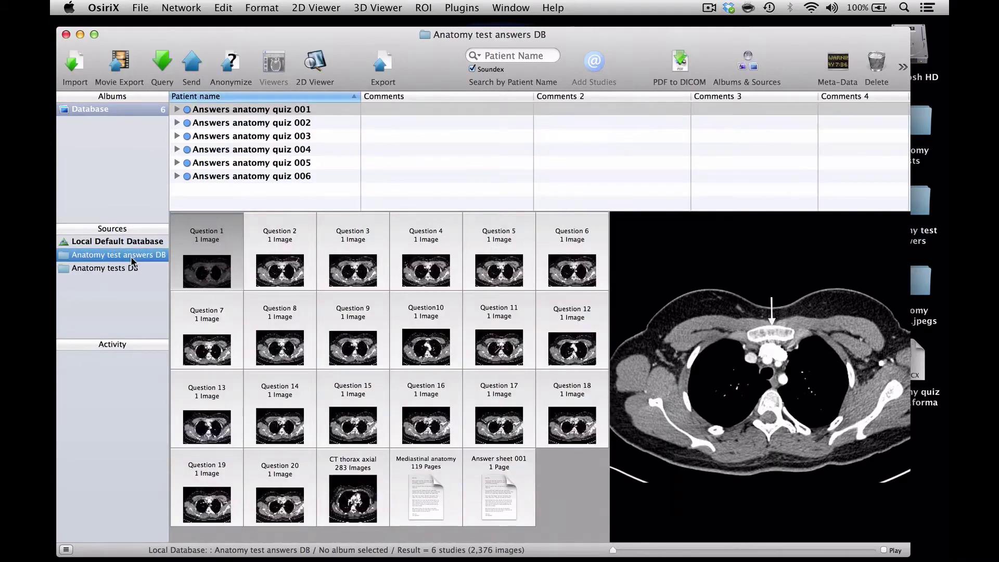
click(122, 268)
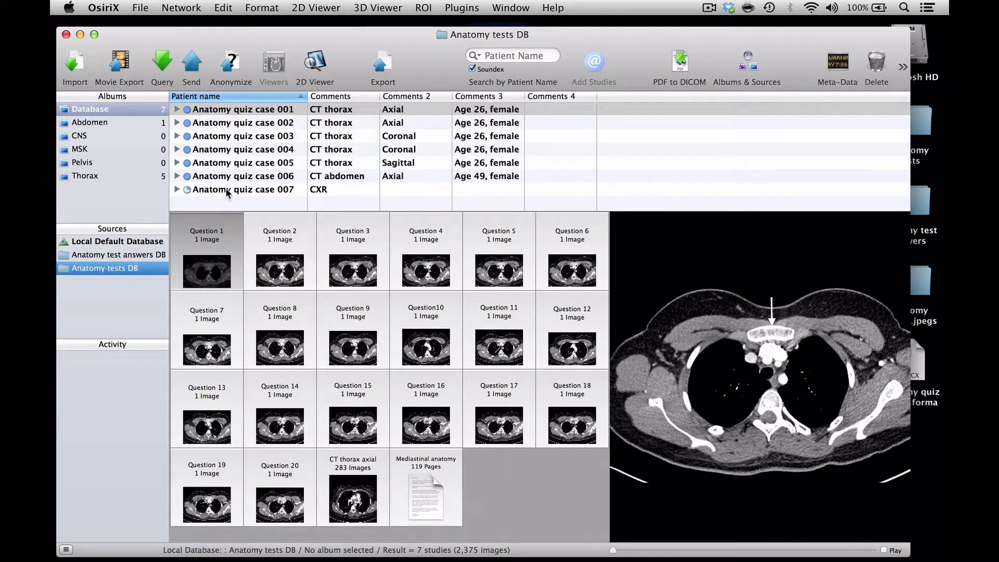
drag(227, 194, 142, 258)
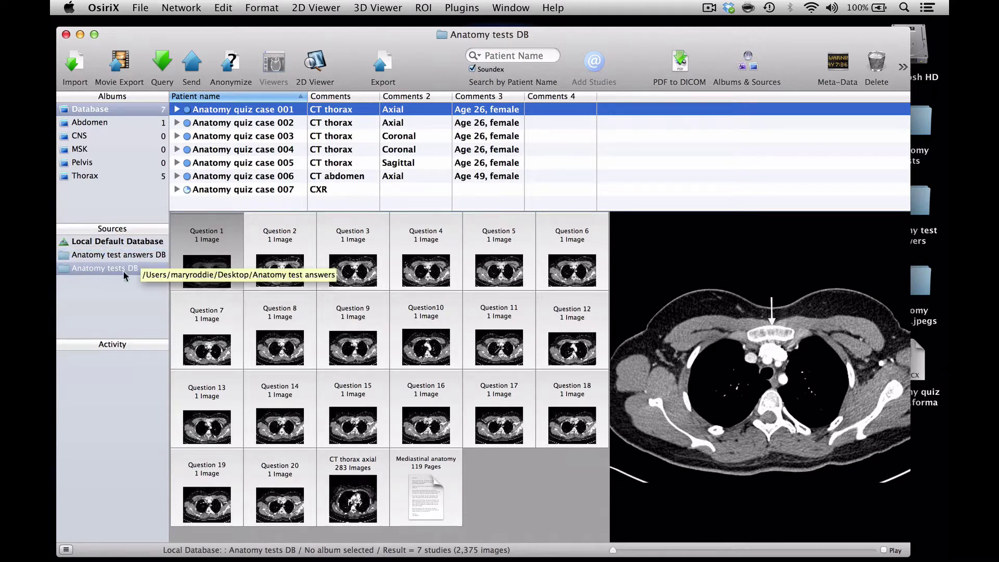
click(122, 270)
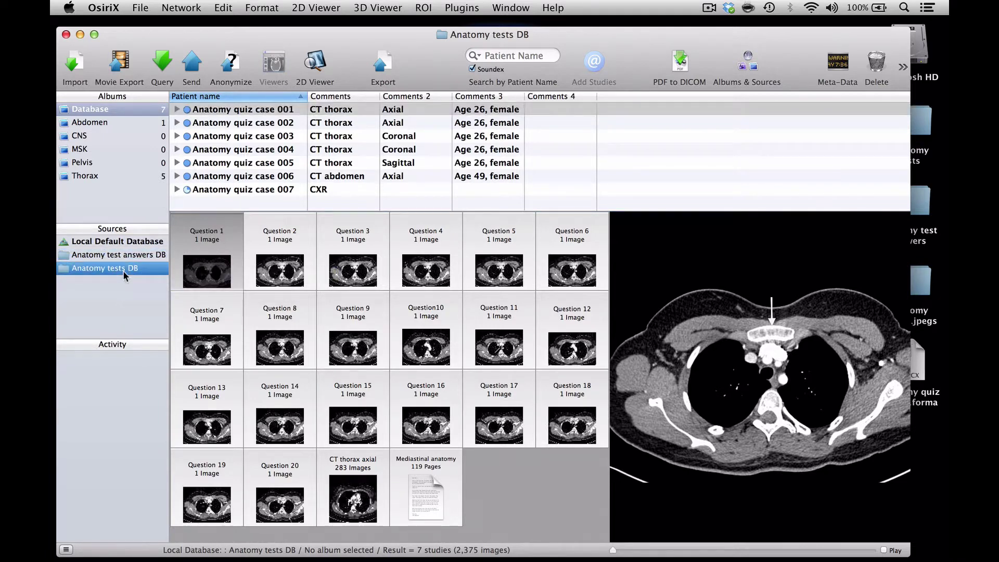
click(106, 255)
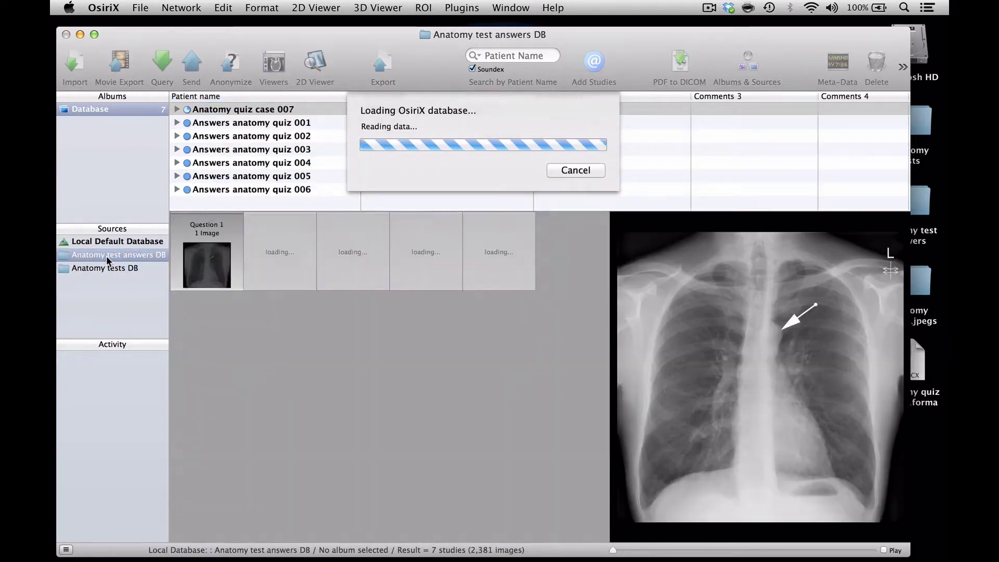
Step: Start anonymizing Anatomy quiz case 007 in the answers database and replace its PatientID with "Answers antomy quiz 007"
click(242, 114)
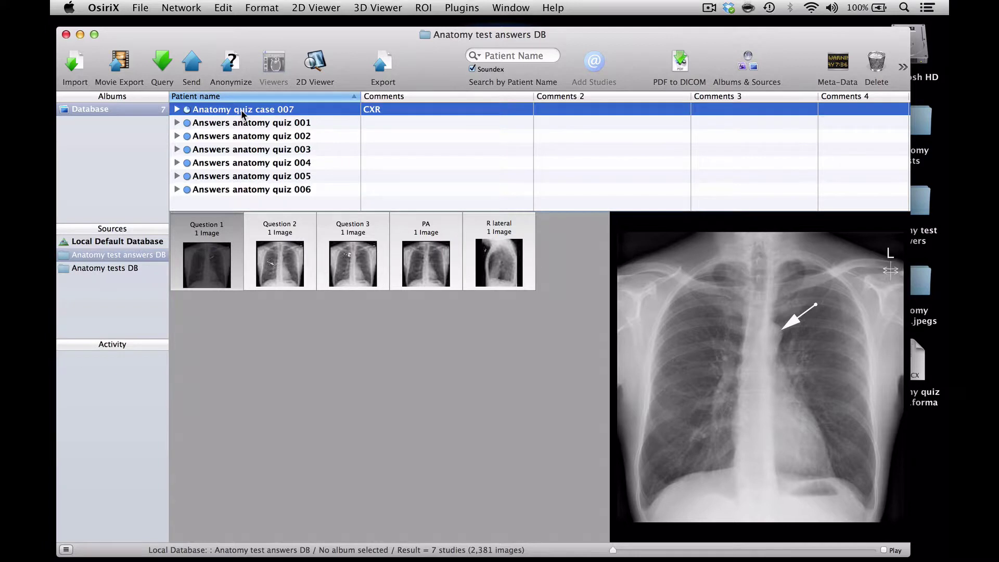
click(233, 55)
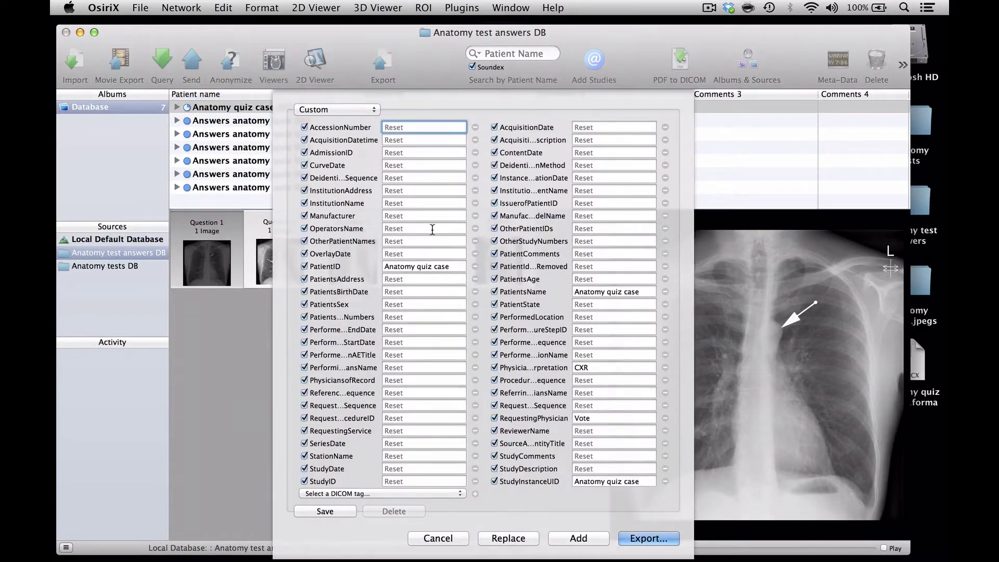
click(458, 266)
text(007)
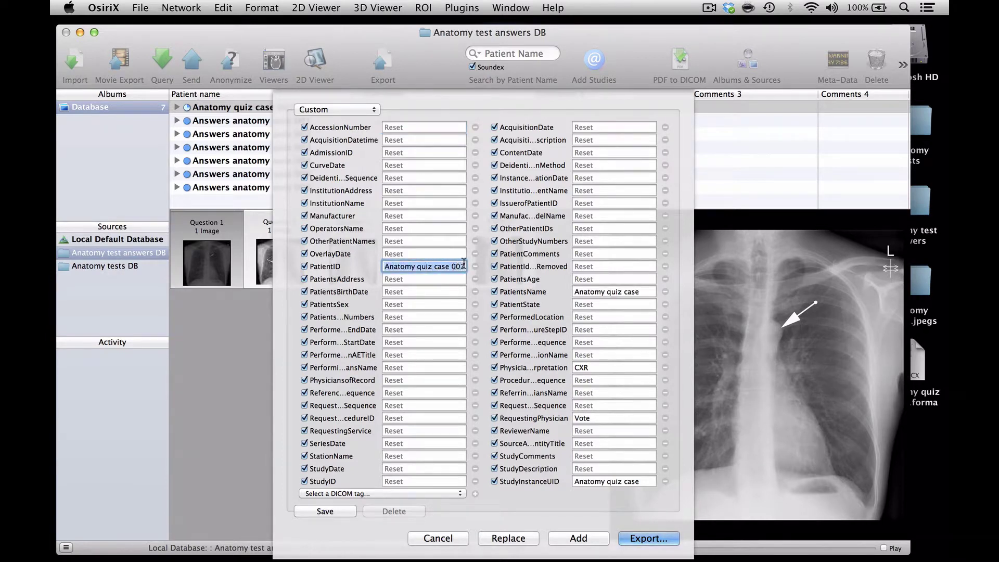
text(An)
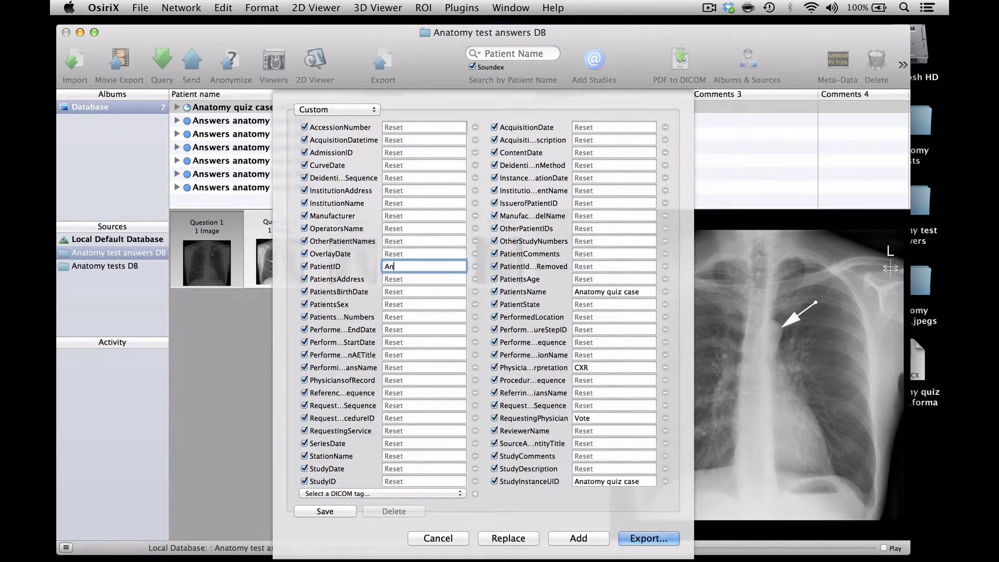
text(swers antomy quiz 001)
click(460, 294)
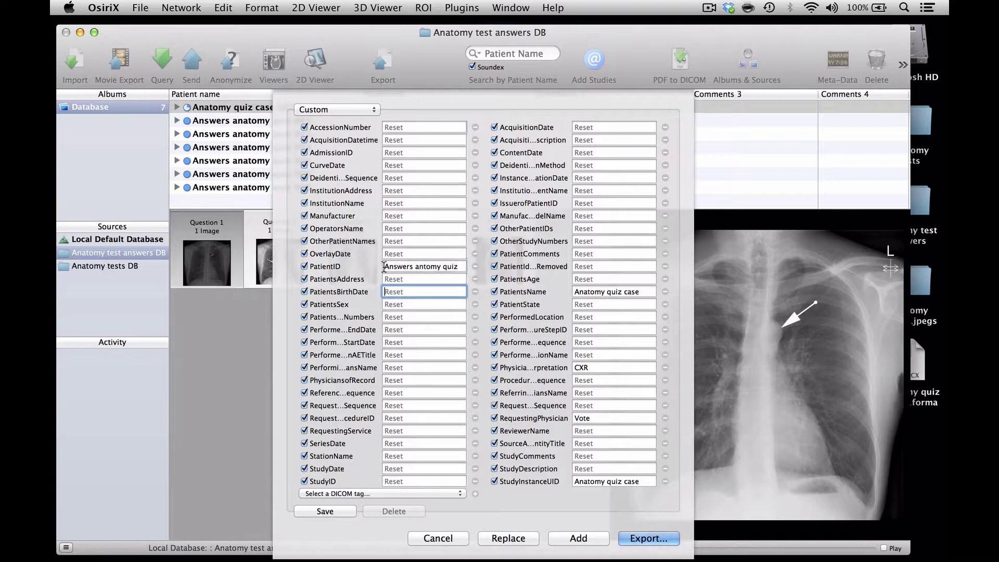
drag(384, 267, 471, 265)
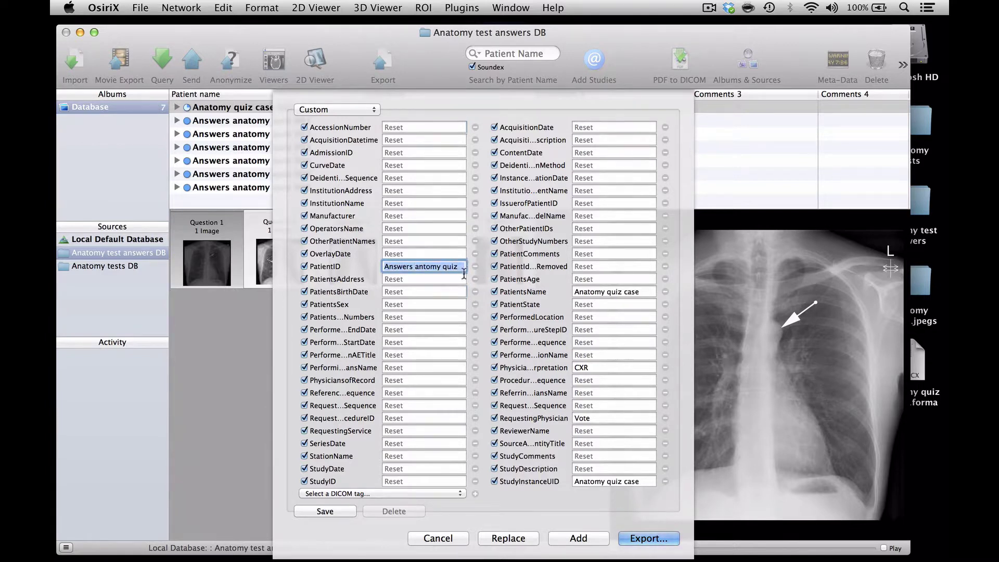
text(007)
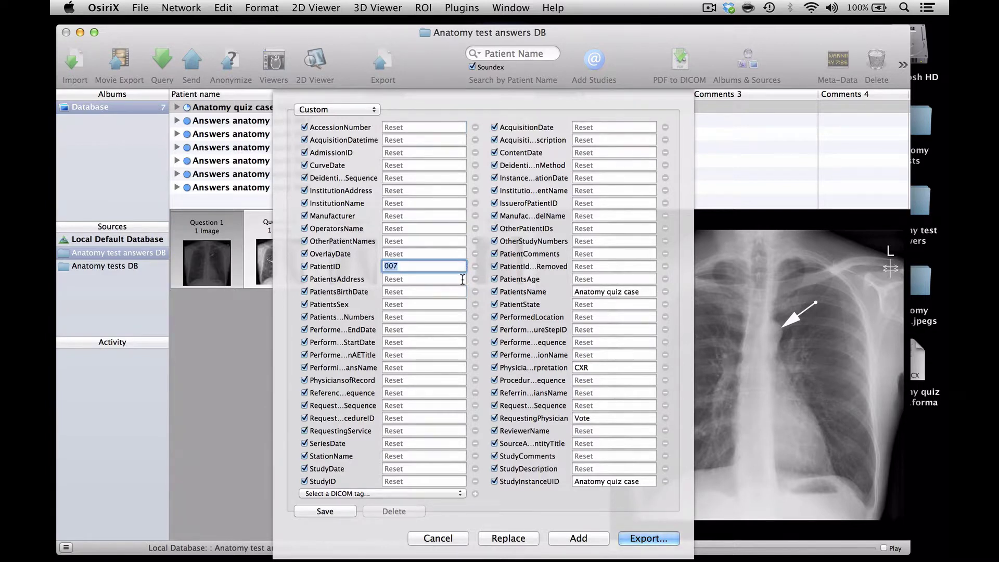
Step: Copy the new PatientID value and replace the PatientsName value with it
right_click(438, 266)
click(455, 326)
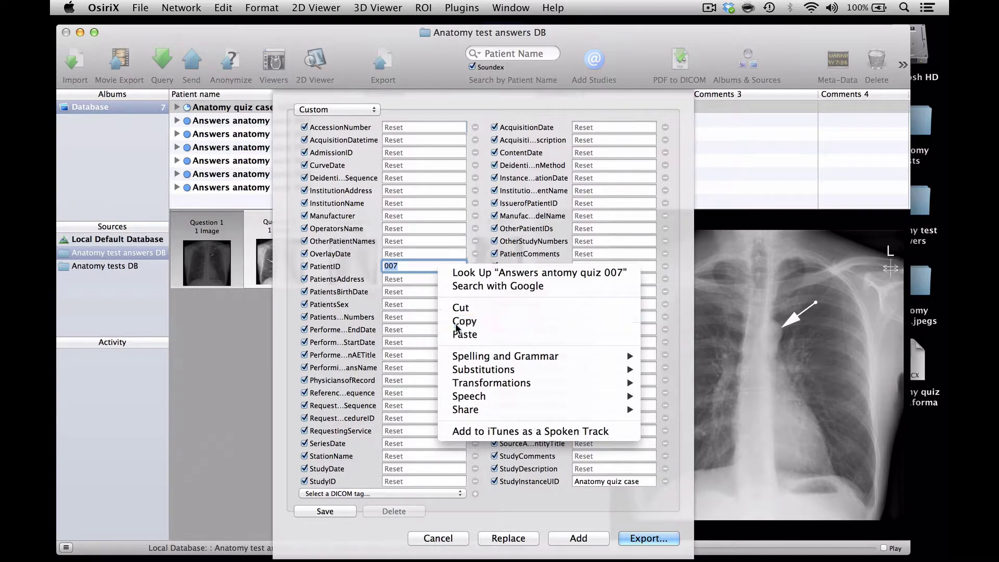
click(580, 292)
key(cmd+v)
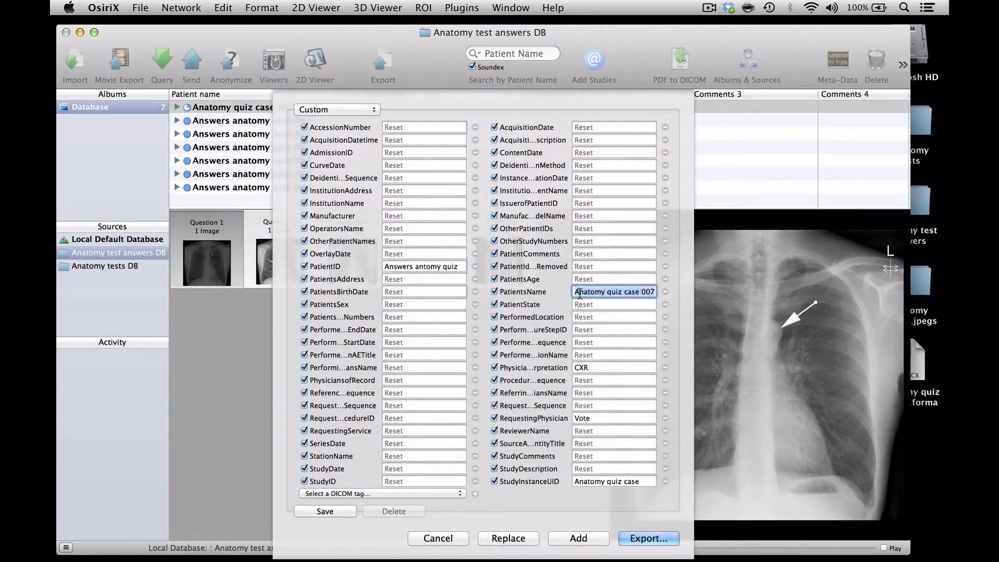
right_click(580, 293)
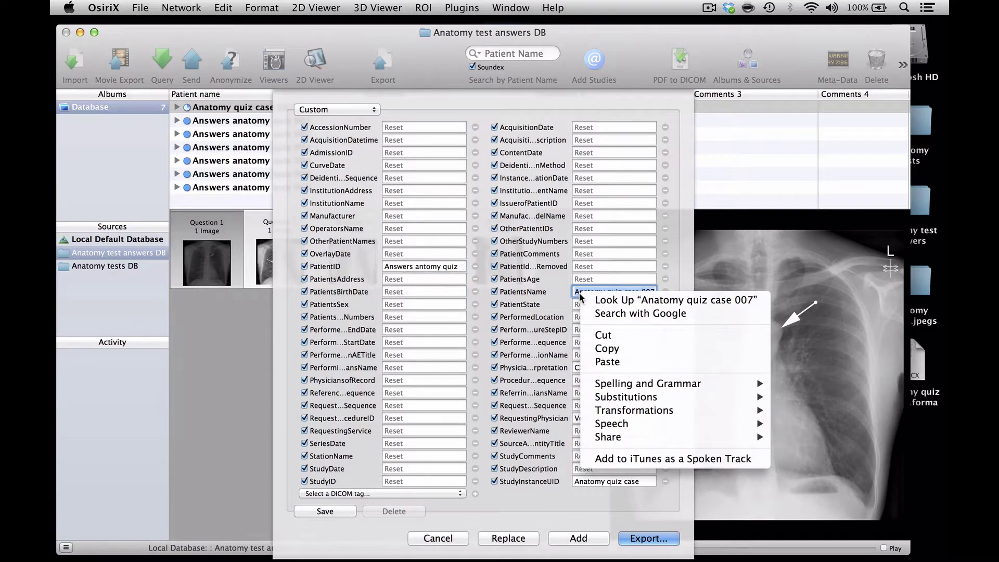
click(593, 361)
Step: Replace the StudyInstanceUID with the copied "Answers antomy quiz 007" and add the anonymized study to the answers database
click(575, 480)
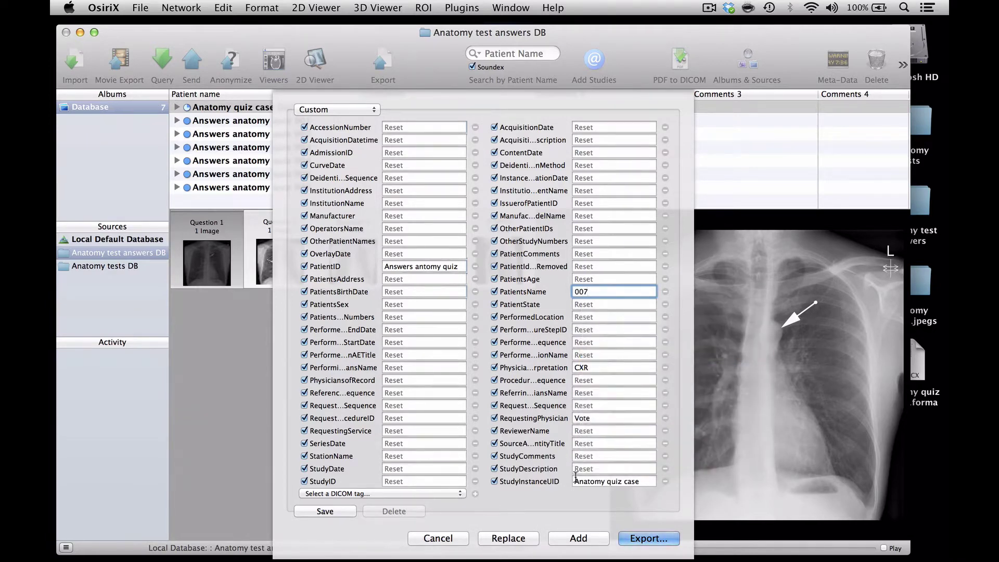
text(007)
triple_click(575, 480)
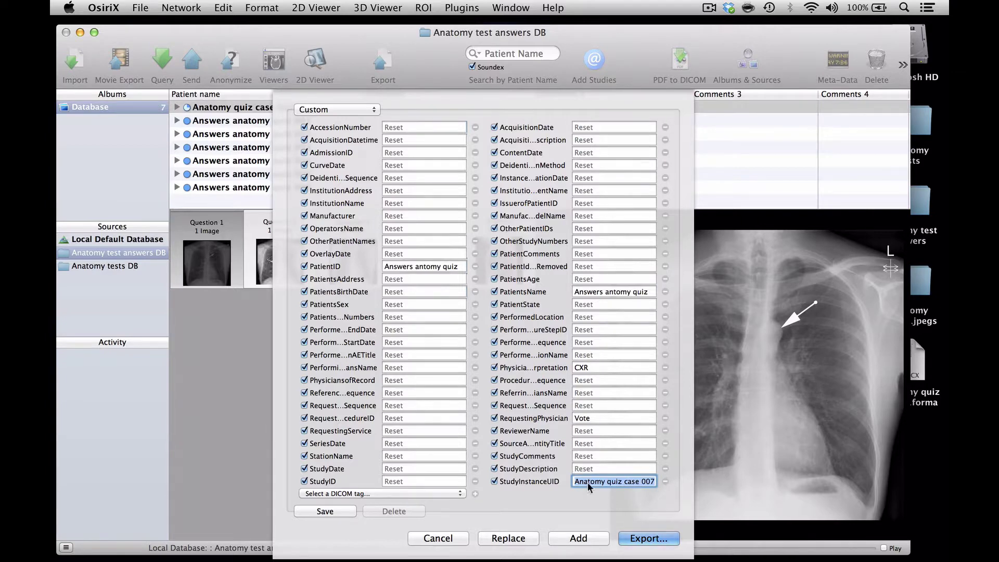
right_click(587, 482)
click(606, 449)
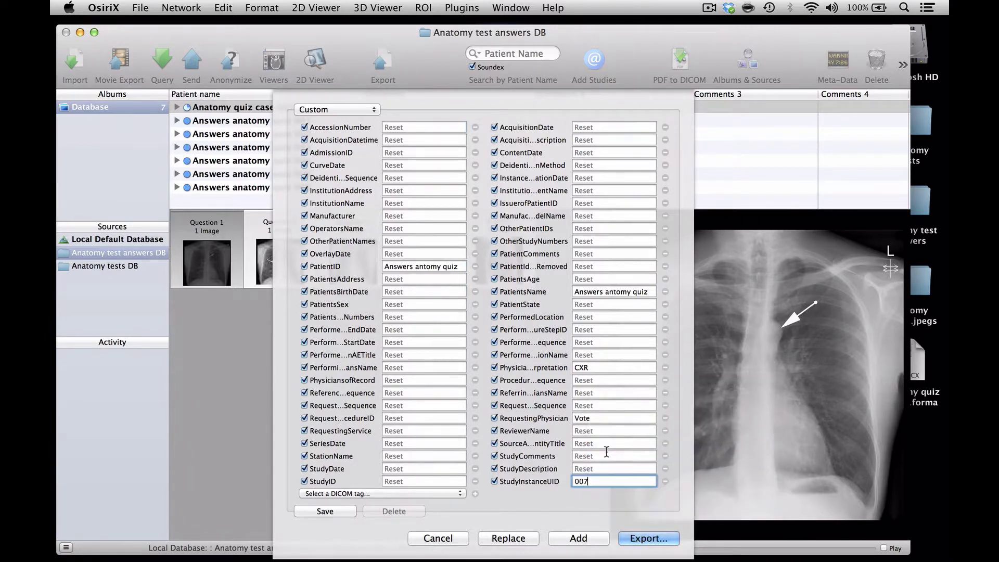
click(572, 539)
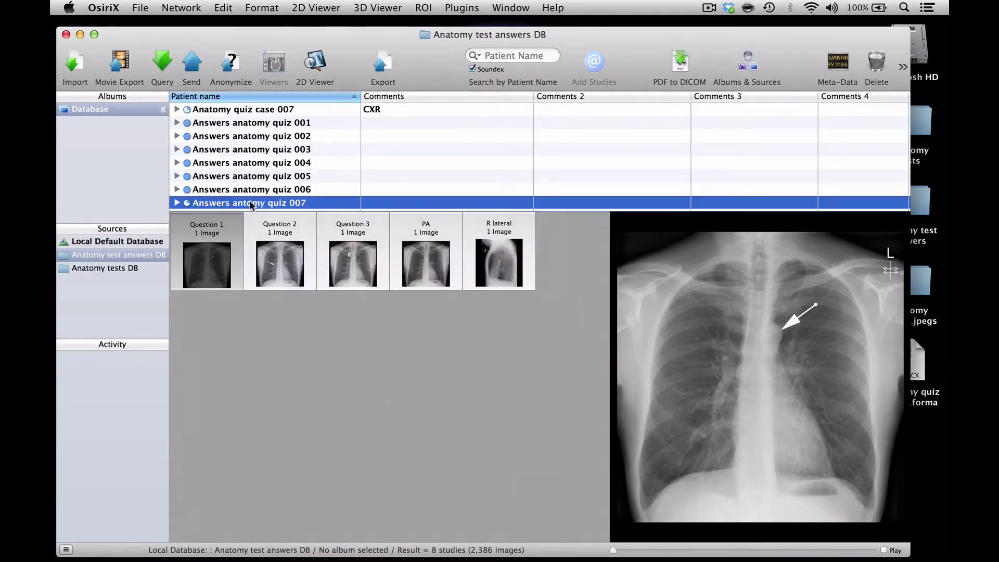
Step: Delete the leftover Anatomy quiz case 007 study from the answers database and select the Answers antomy quiz 007 study
click(236, 110)
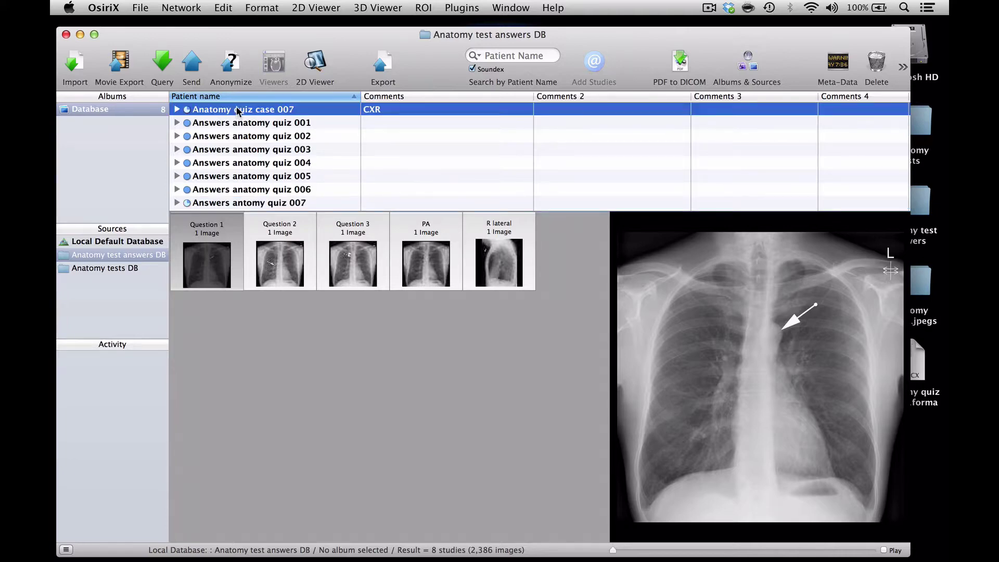
right_click(237, 111)
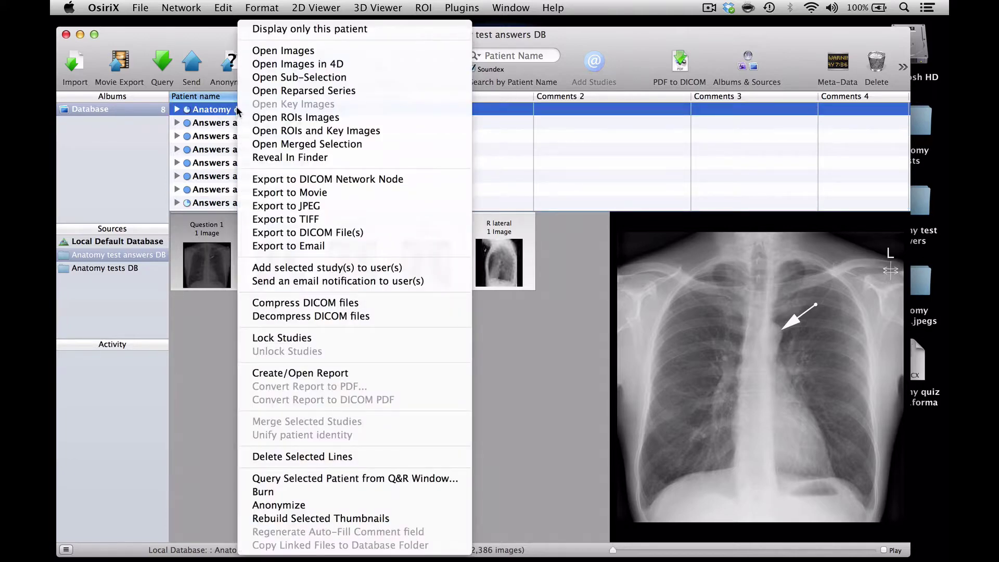
click(276, 458)
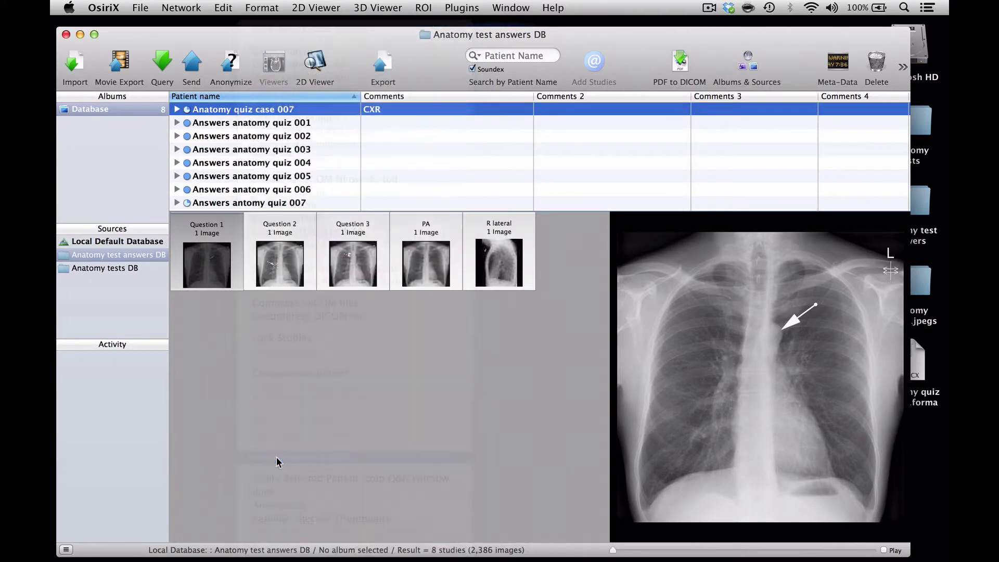
click(598, 213)
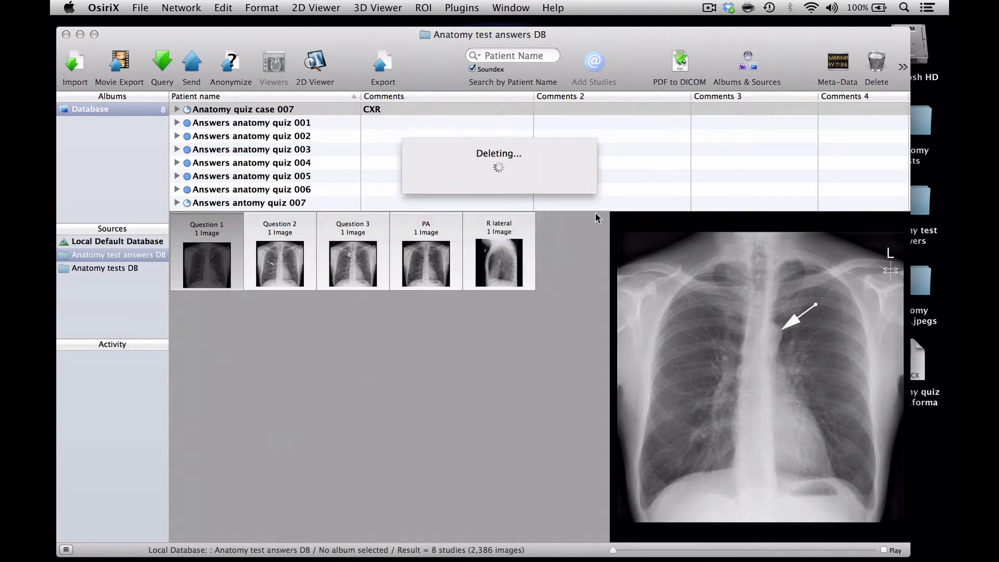
click(241, 194)
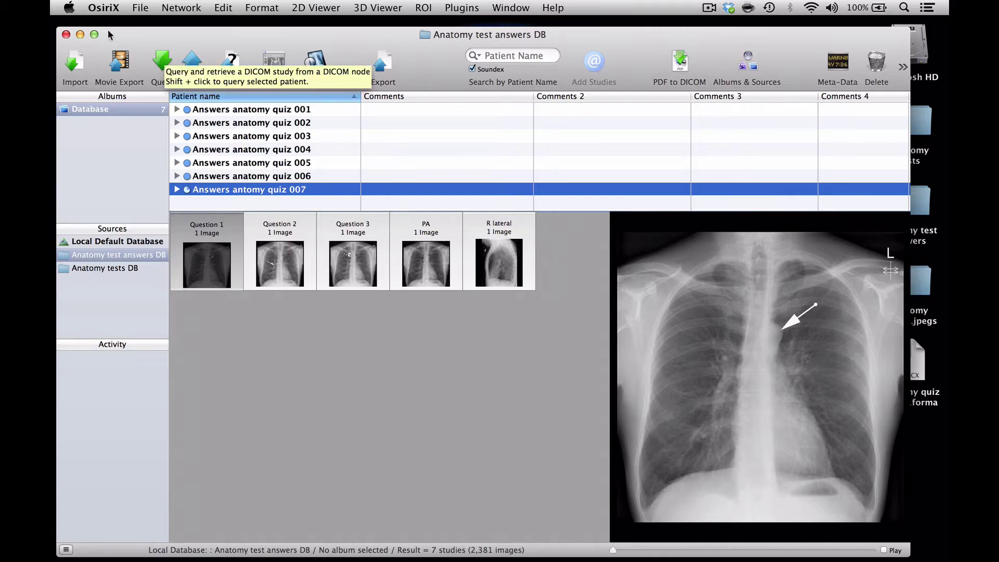
Step: Minimize the database window, open the desktop answer sheet proforma in Word and change the quiz number in its heading to 007
click(80, 34)
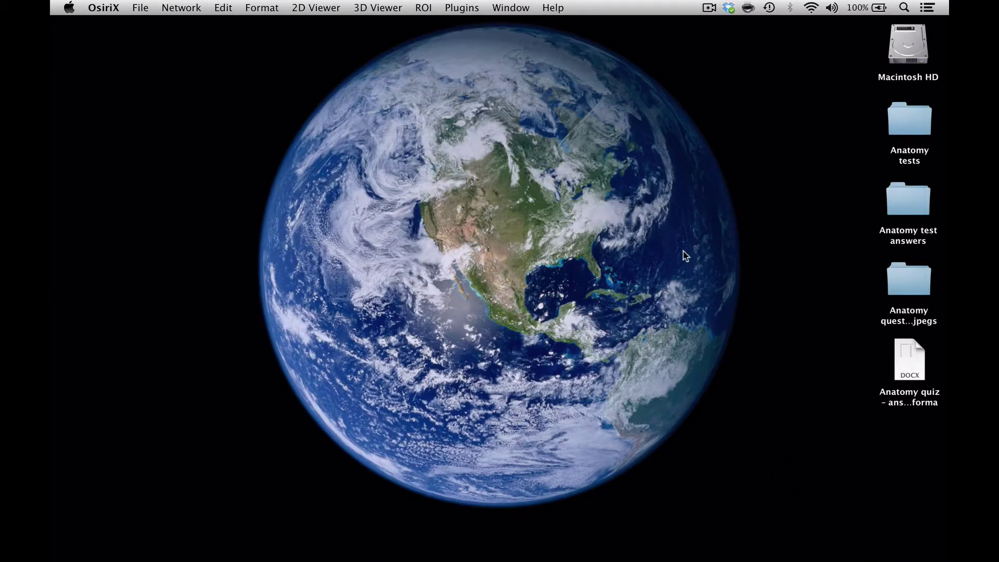
click(905, 351)
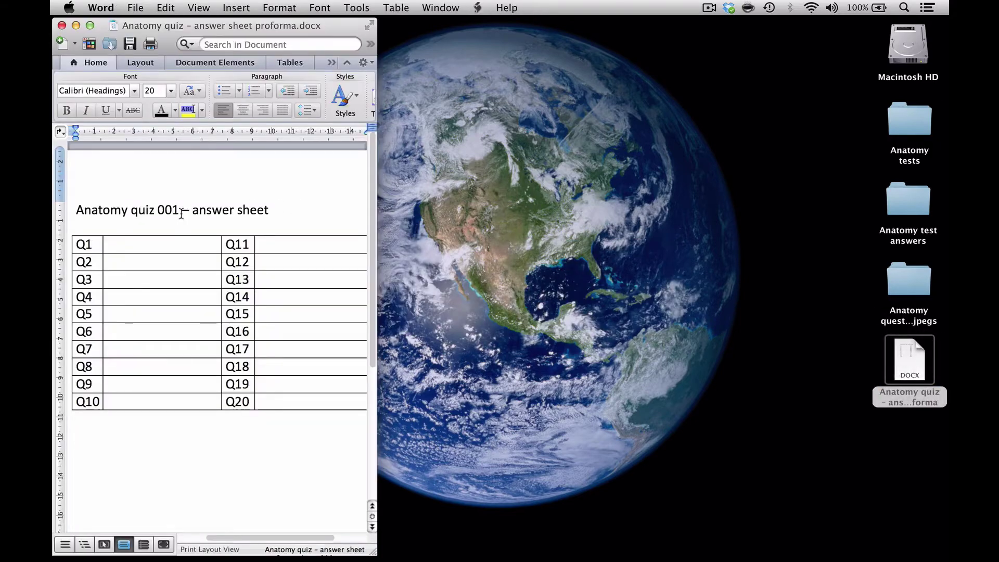
click(179, 210)
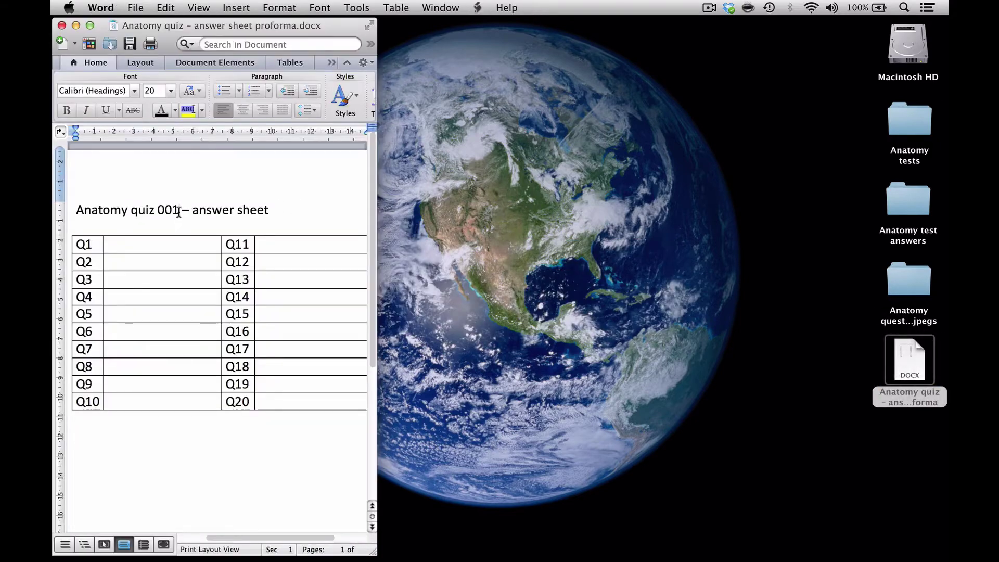
key(BackSpace)
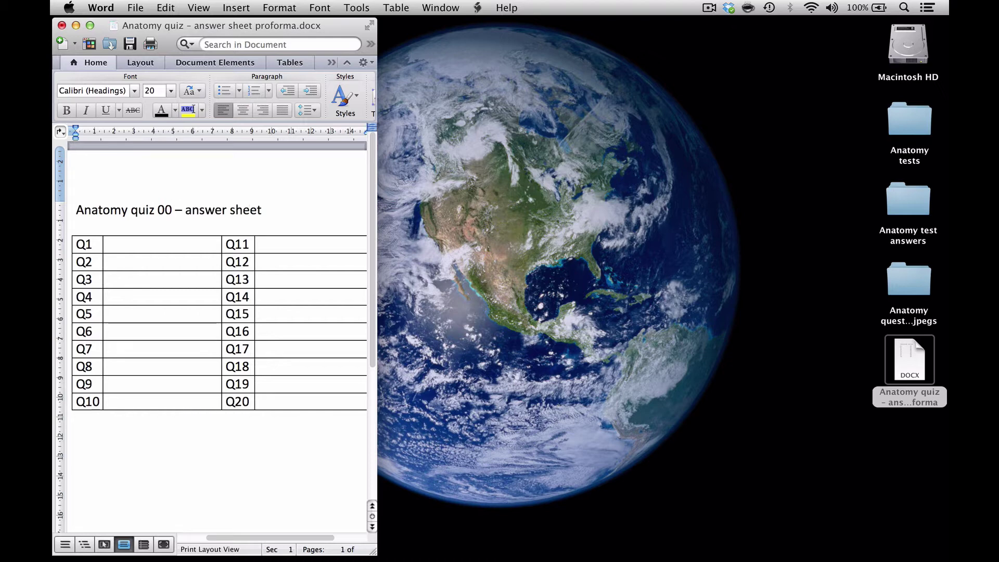
text(7)
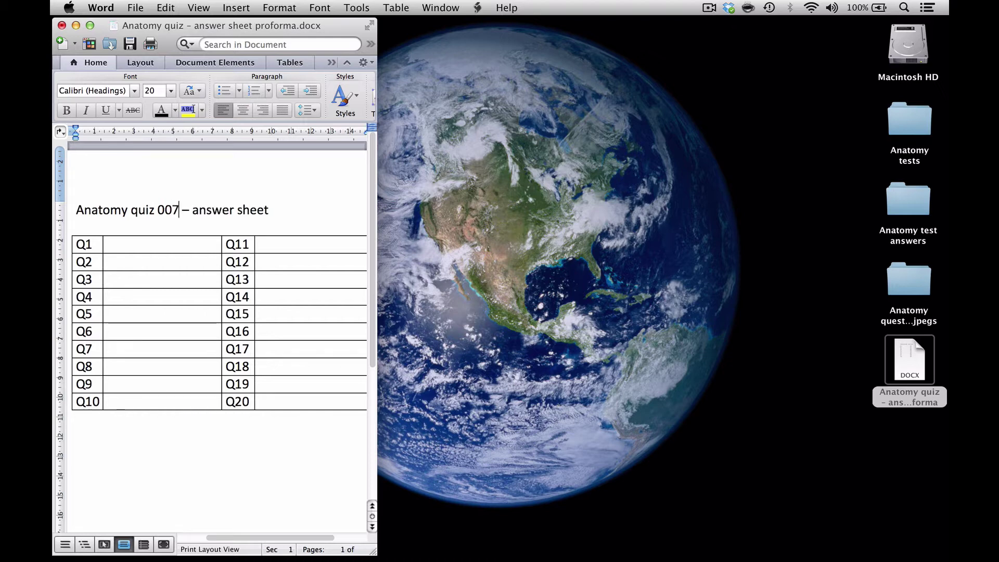
Step: Fill in the answers: Q1 "Aortic arch", Q2 "Right pulm artery" and Q3 "Rt paratracheal stripe"
click(117, 242)
text(A)
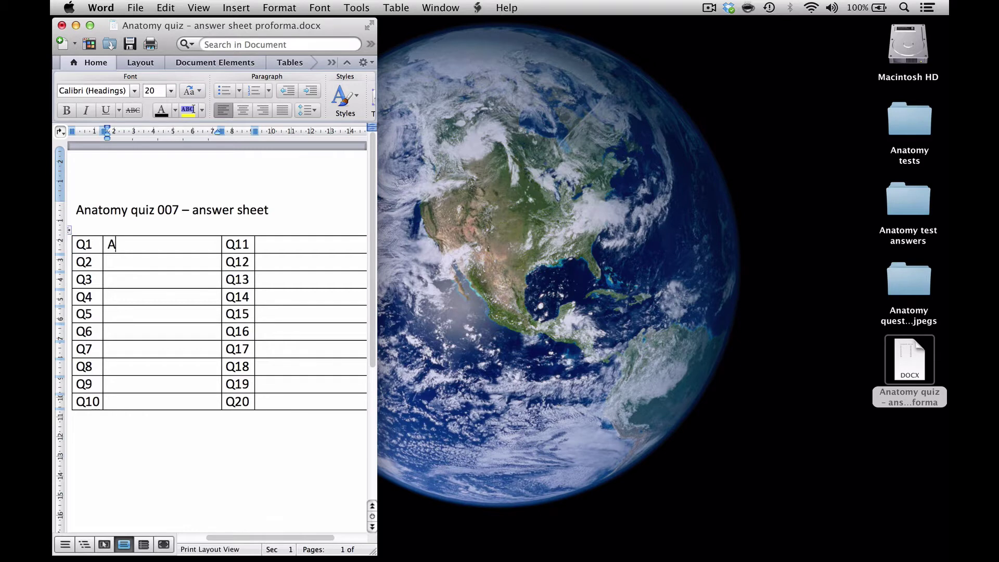
text(ortic ar)
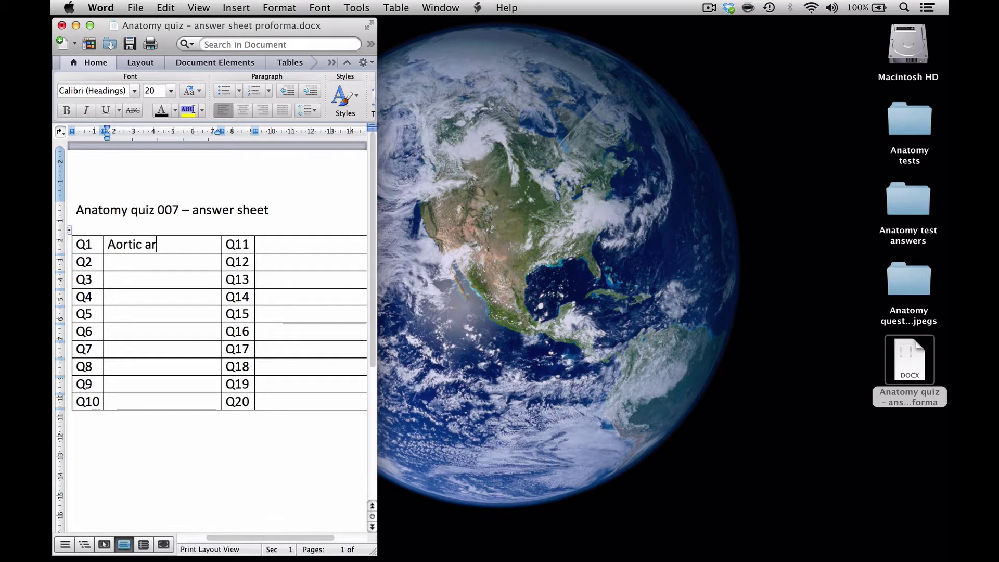
text(ch)
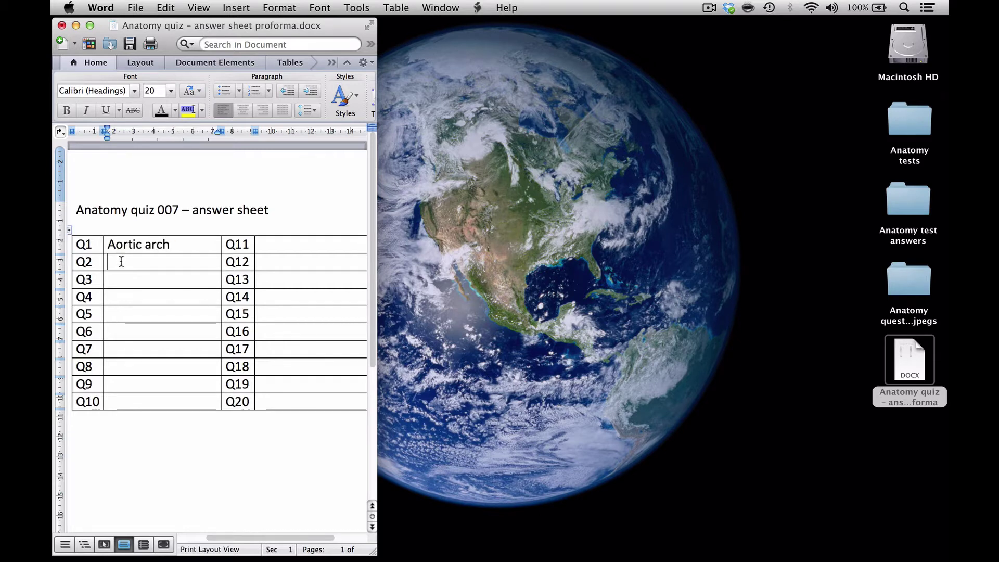
click(122, 261)
text(Right)
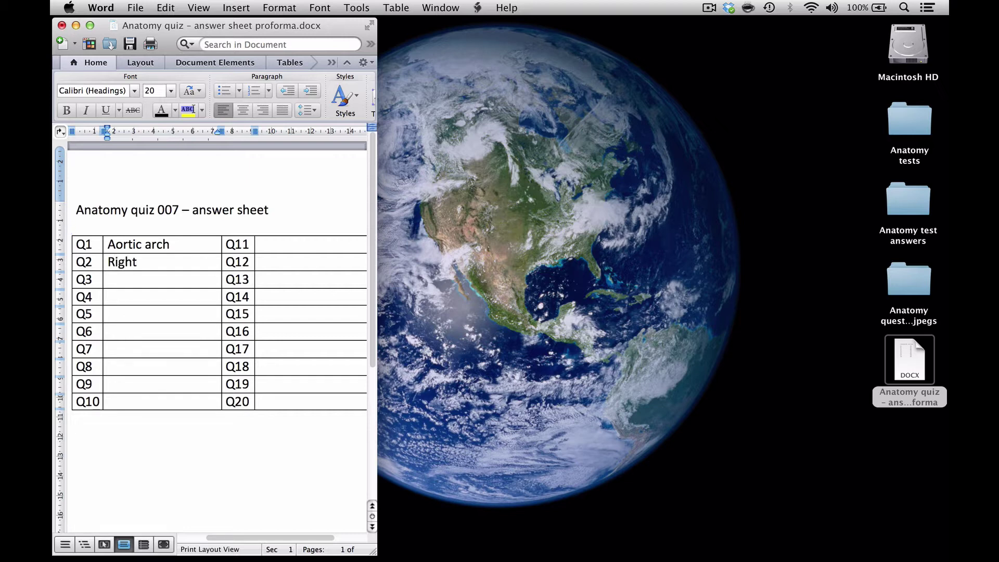
text( pulm artery)
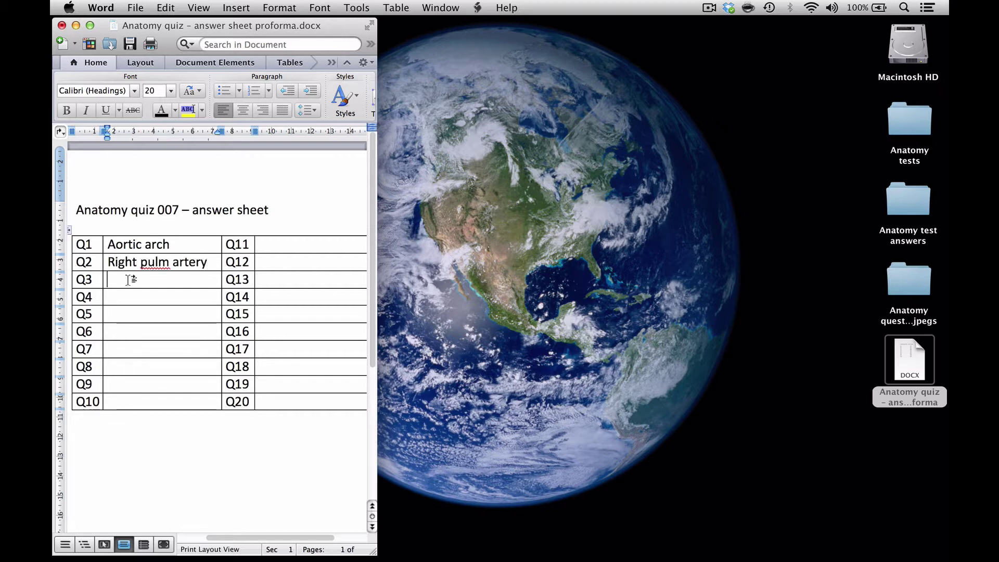
text(Rt paratra)
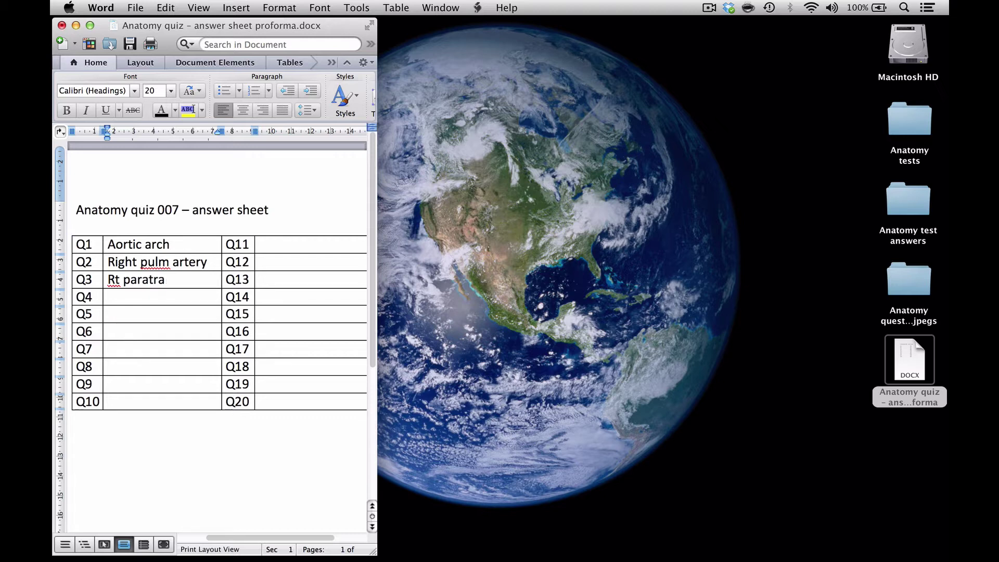
text(cheal stripe)
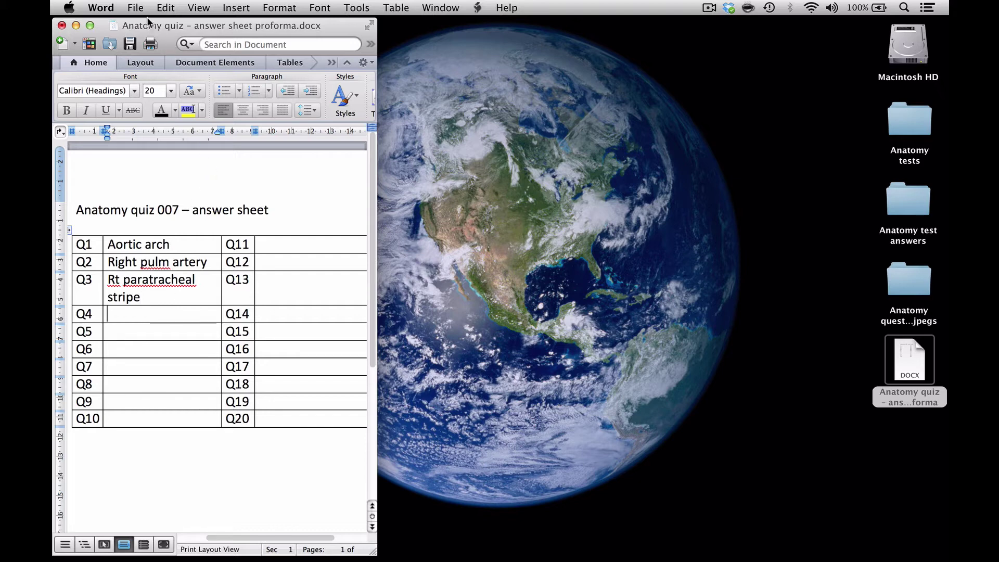
Step: Save the answer sheet to the Desktop as a PDF named "Answers 007"
click(137, 5)
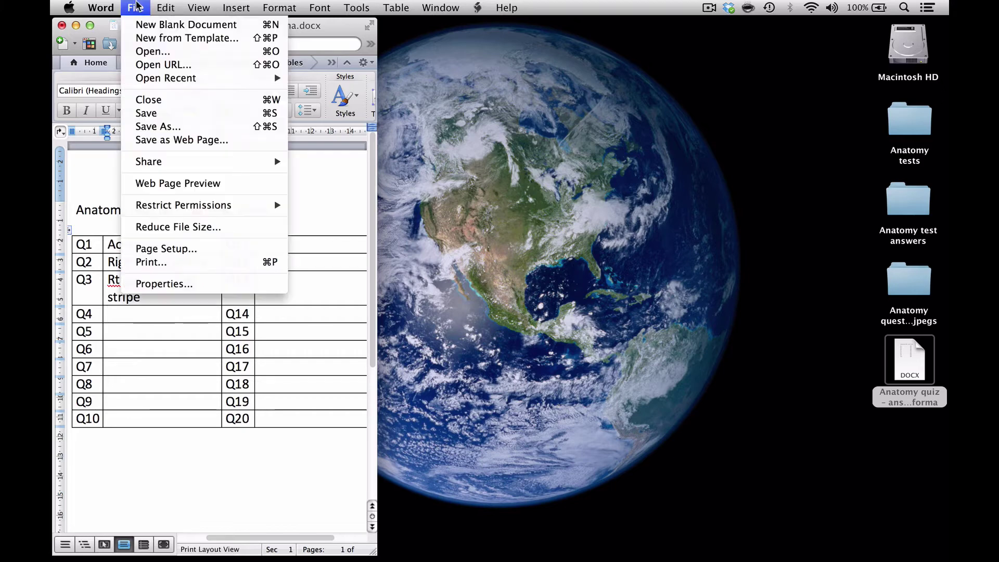
click(158, 121)
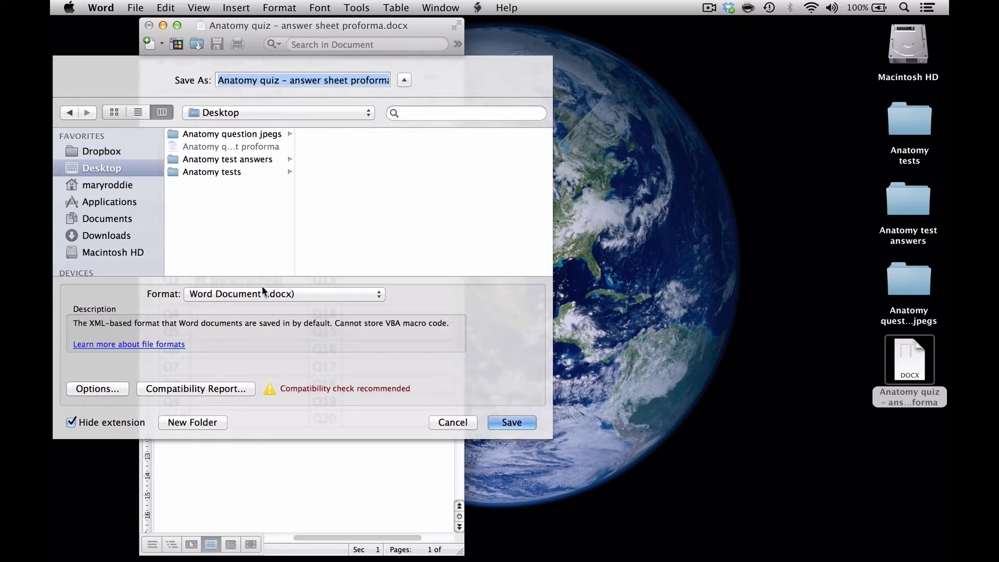
click(260, 295)
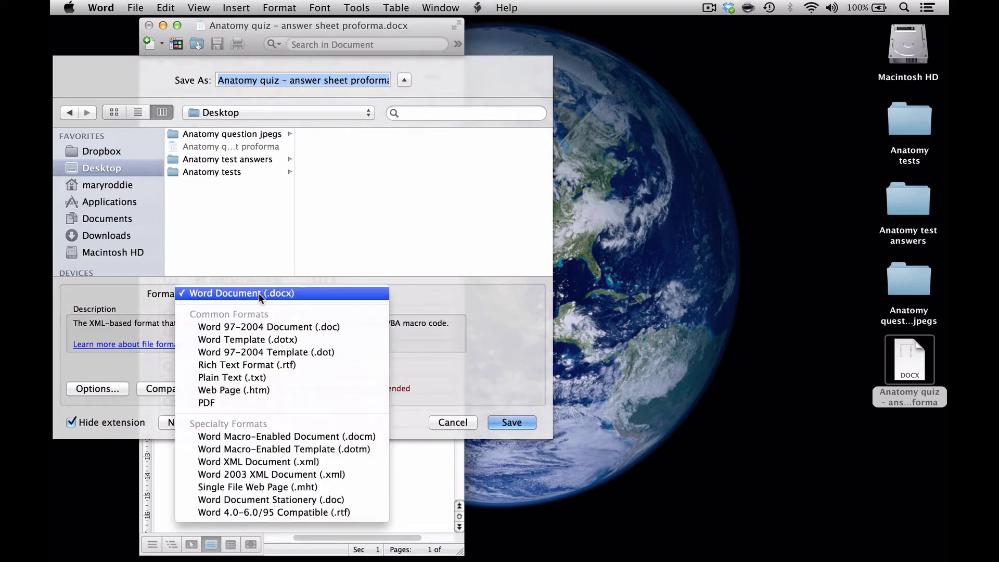
click(225, 402)
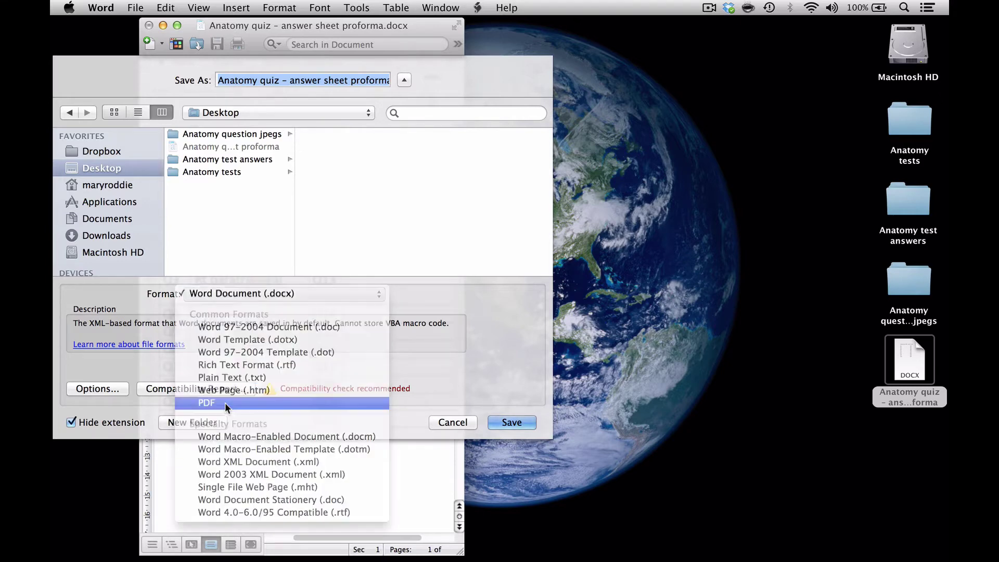
click(243, 79)
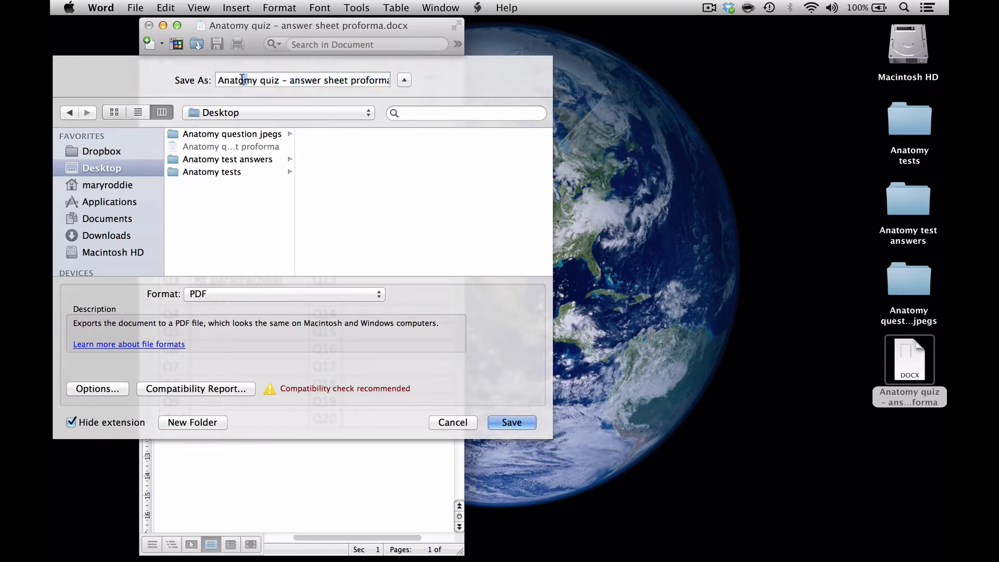
drag(216, 80, 437, 77)
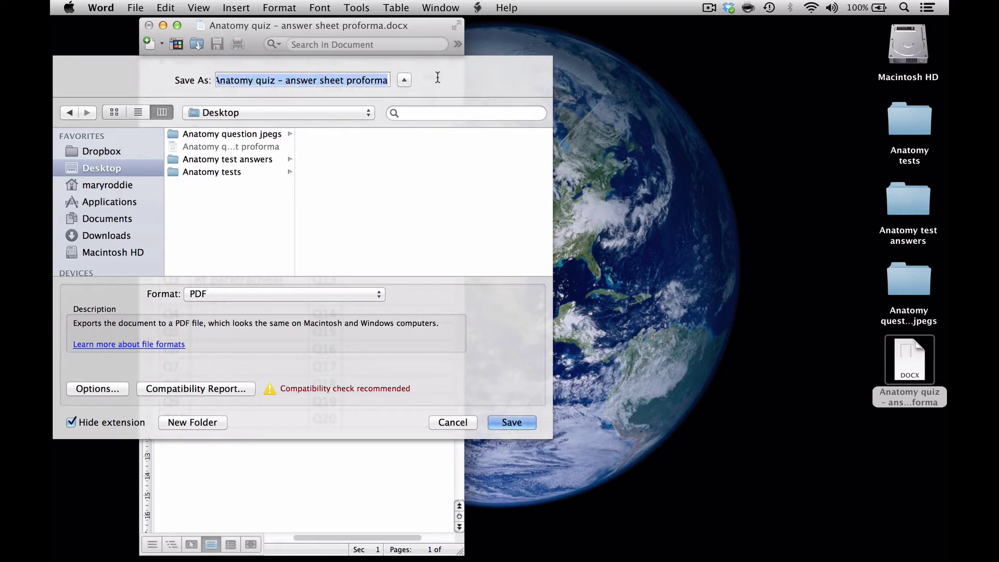
text(An)
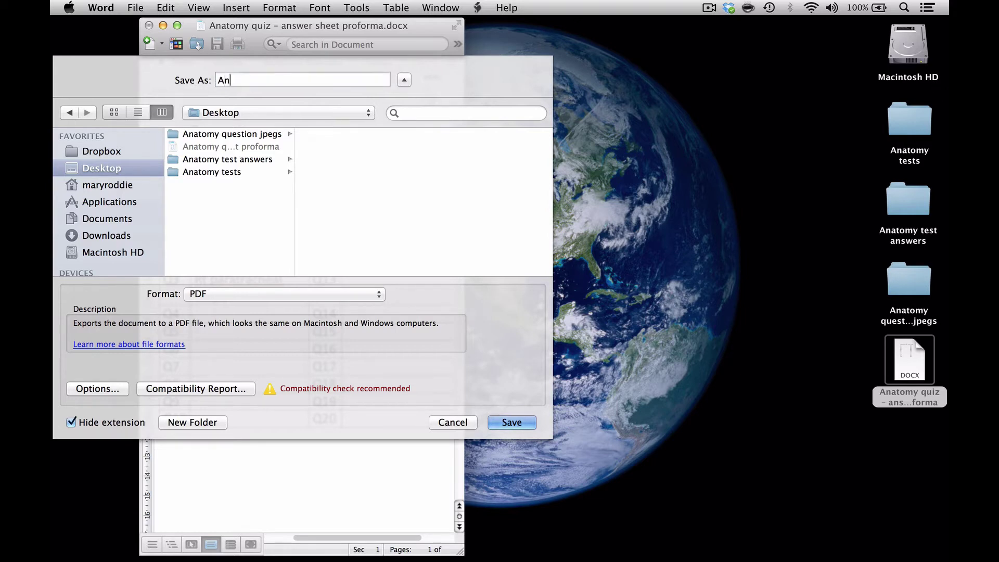
text(swers 007)
click(512, 423)
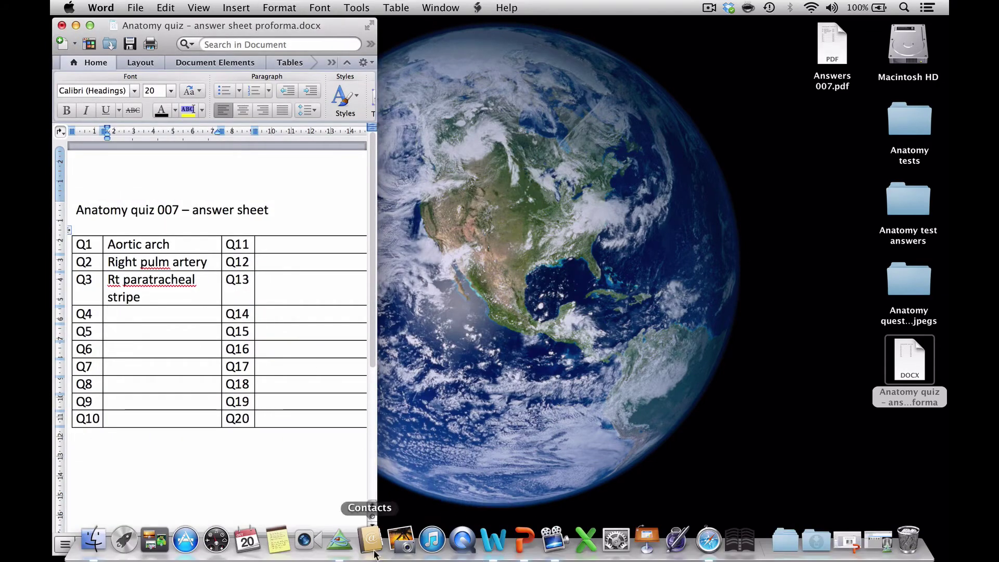
Step: Return to OsiriX, convert Answers 007.pdf from the Desktop to DICOM within the Answers antomy quiz 007 study and preview the added page
click(342, 544)
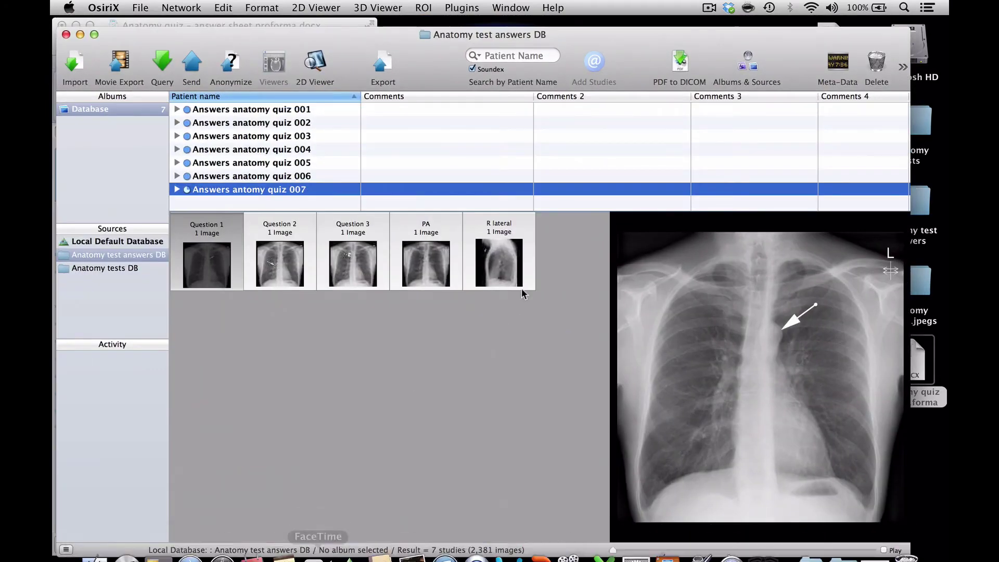
click(514, 247)
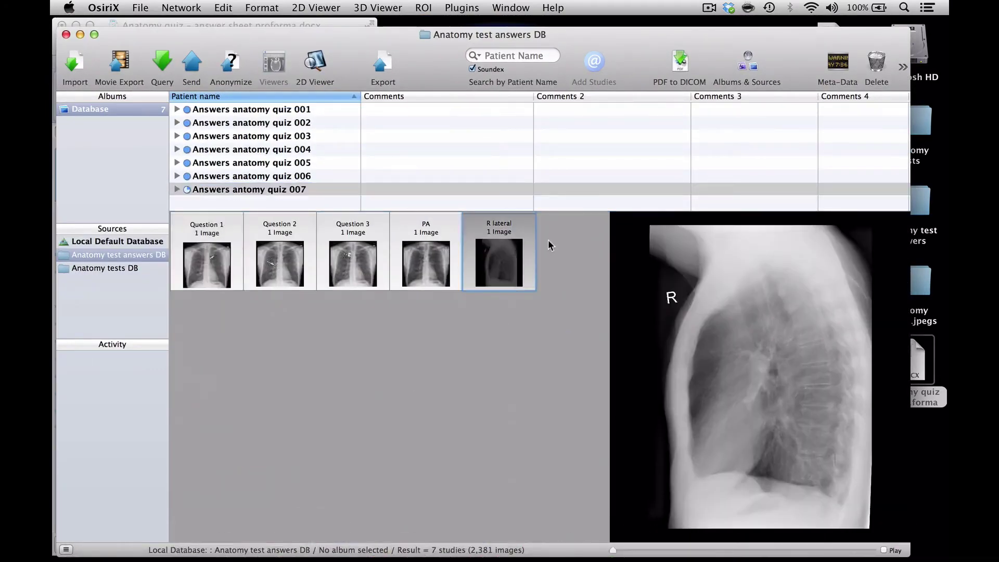
click(459, 6)
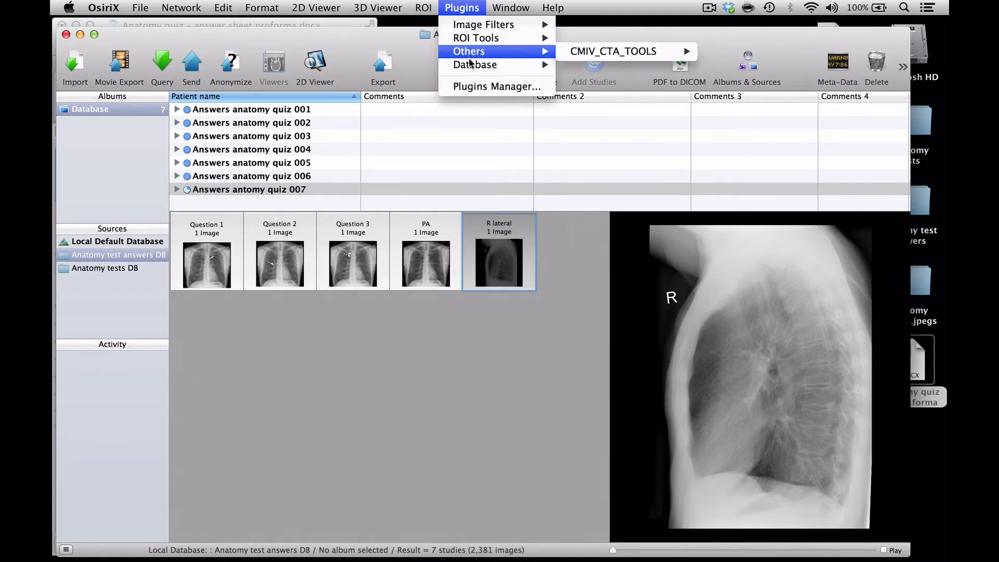
mouse_move(470, 63)
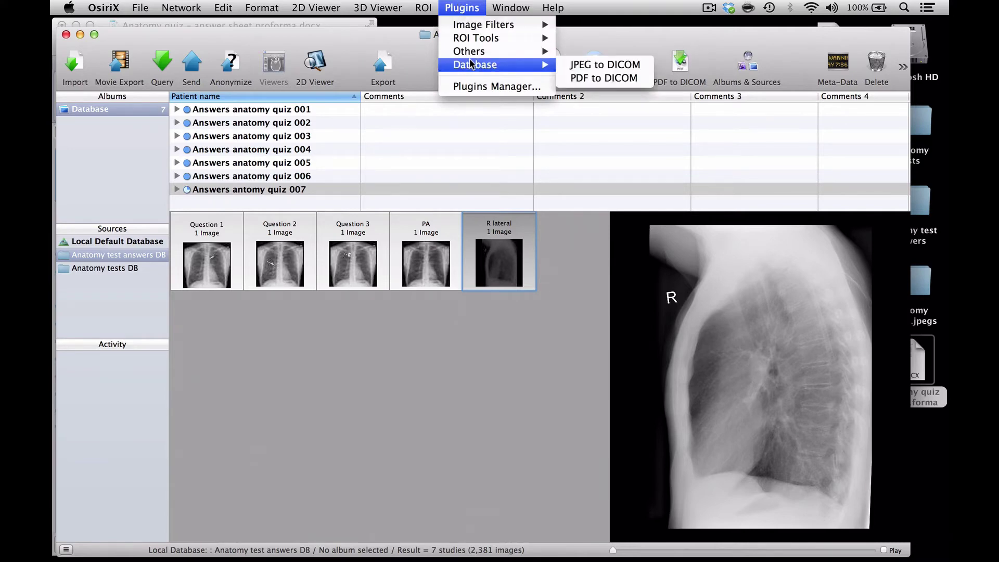
click(576, 77)
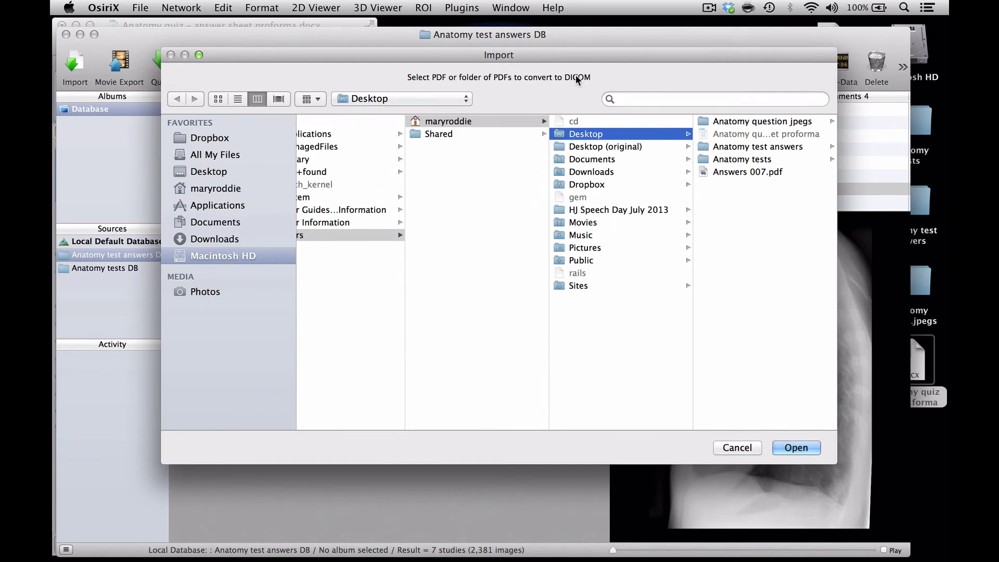
click(198, 173)
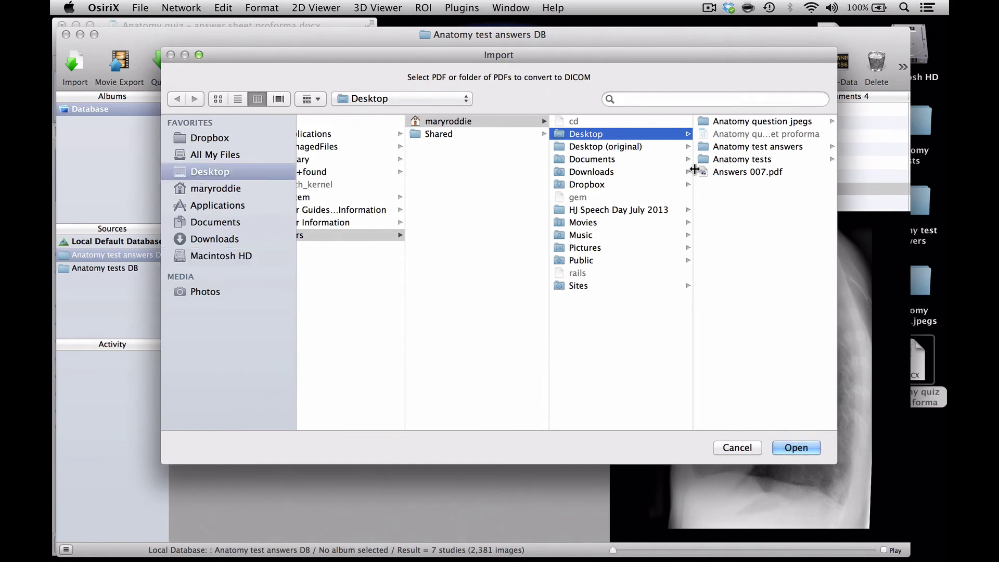
click(728, 173)
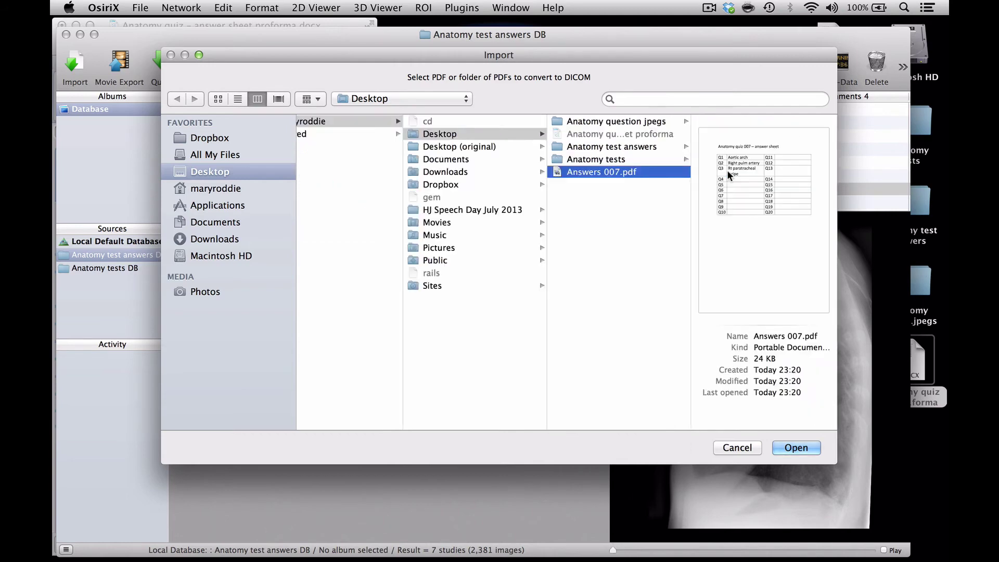
click(786, 450)
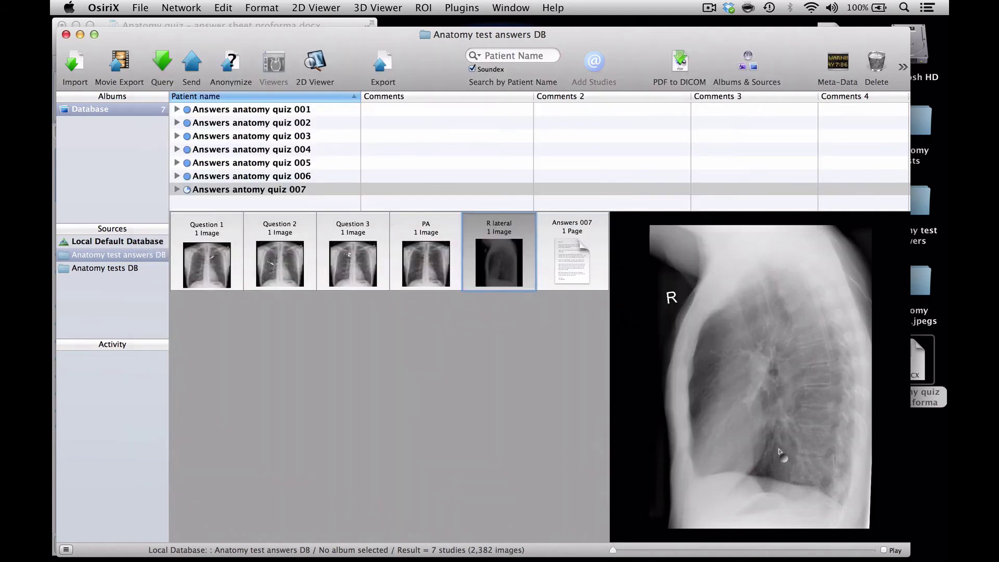
click(583, 254)
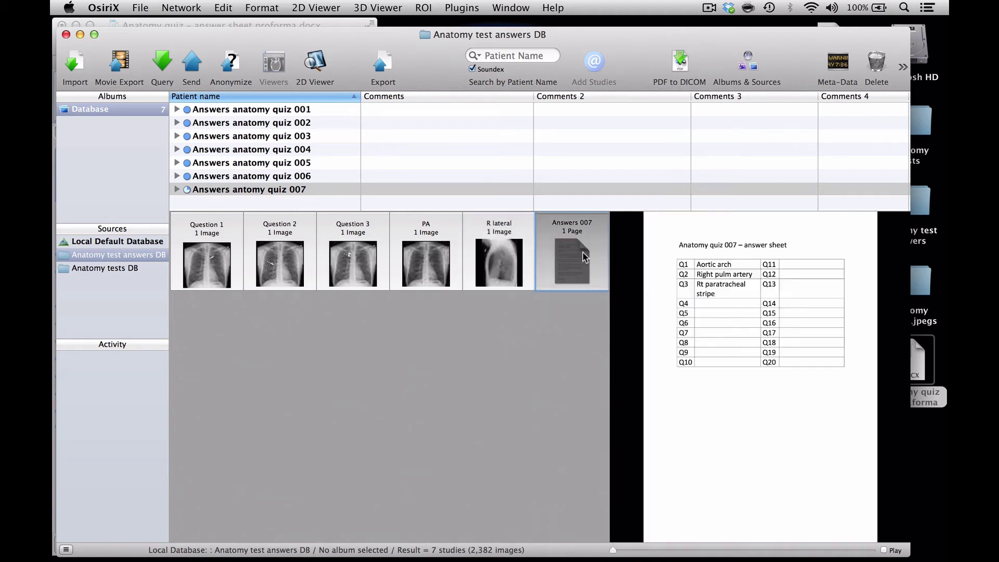